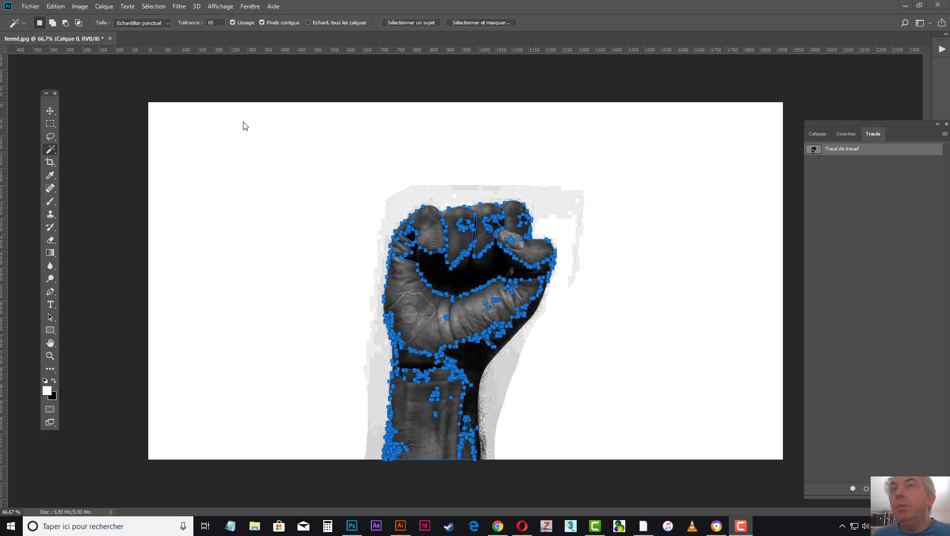
- Return the image to its freshly opened state by deleting the first Magic Wand entry and everything after it from the history
{"action": "left_click", "coordinate": [249, 6]}
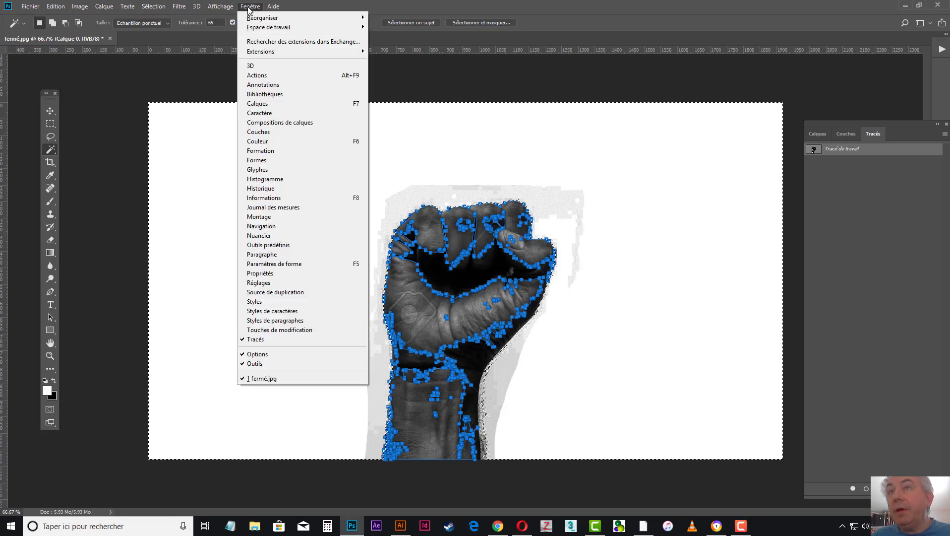
{"action": "left_click", "coordinate": [297, 190]}
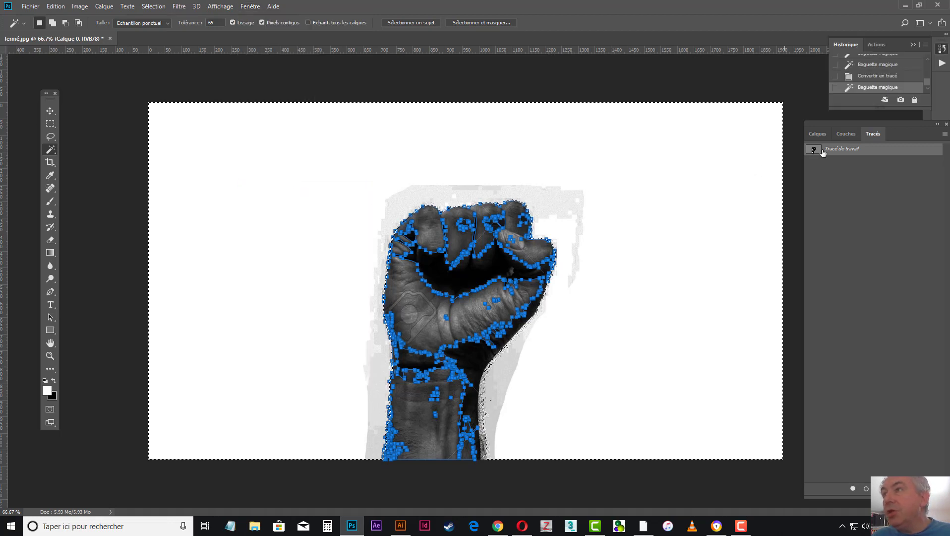
{"action": "left_click_drag", "start_coordinate": [865, 107], "coordinate": [873, 329]}
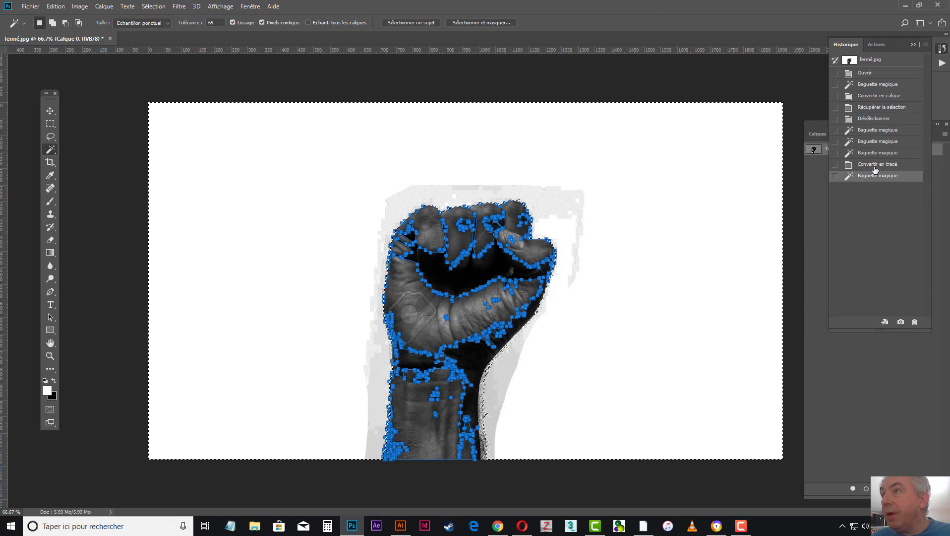
{"action": "left_click", "coordinate": [873, 85]}
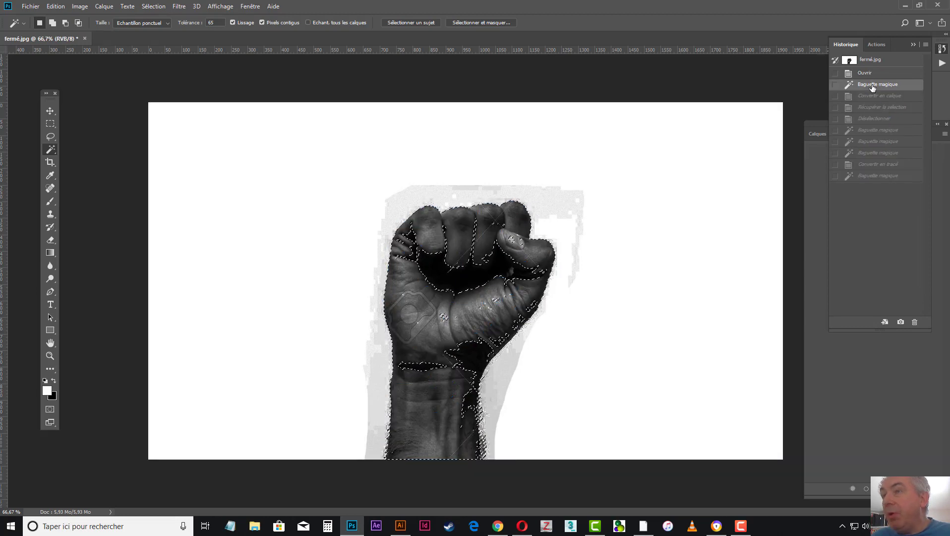
{"action": "left_click", "coordinate": [915, 322]}
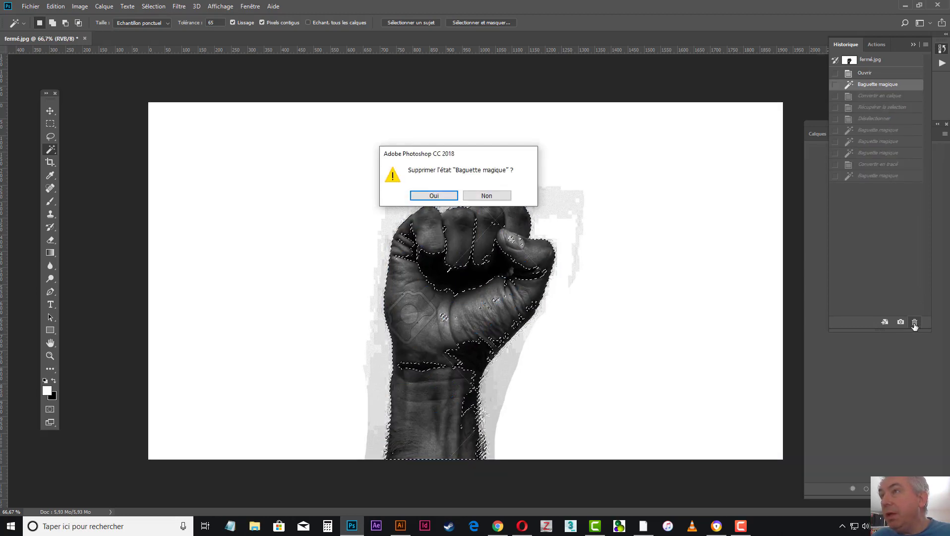
{"action": "left_click", "coordinate": [441, 196]}
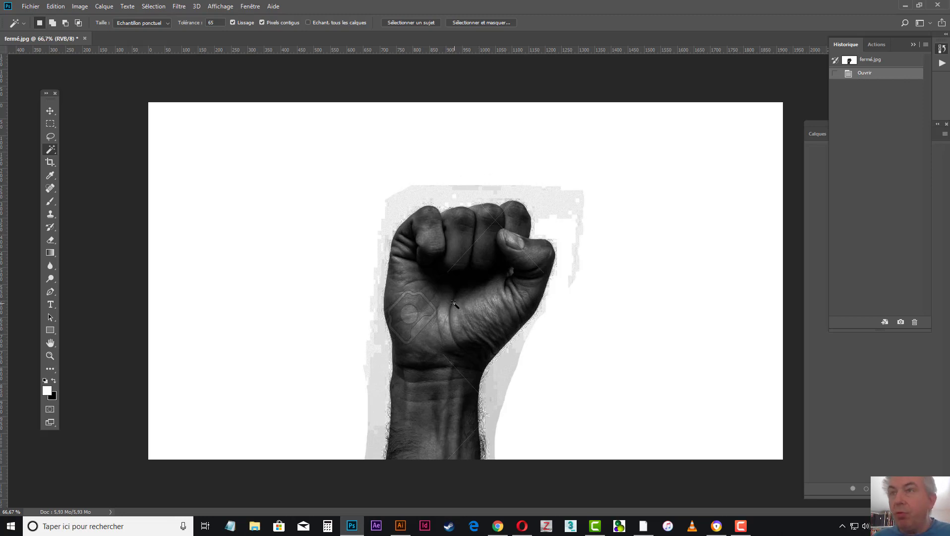
- Examine the pixels and grey tones at the centre of the fist at up to 700% magnification
{"action": "key", "text": "ctrl+plus"}
{"action": "key", "text": "ctrl+plus"}
{"action": "key", "text": "ctrl+plus"}
{"action": "key", "text": "ctrl+plus"}
{"action": "key", "text": "ctrl+plus"}
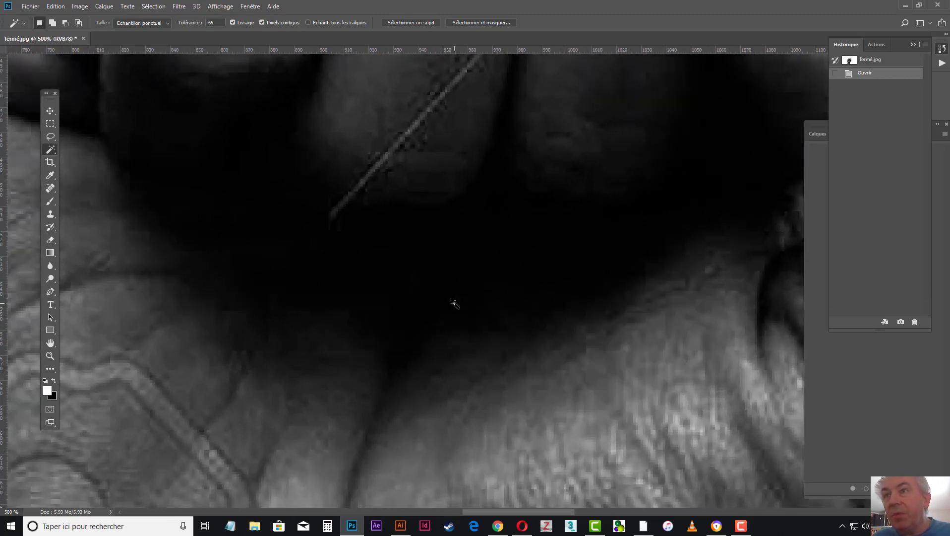
{"action": "key", "text": "ctrl+plus"}
{"action": "key", "text": "ctrl+plus"}
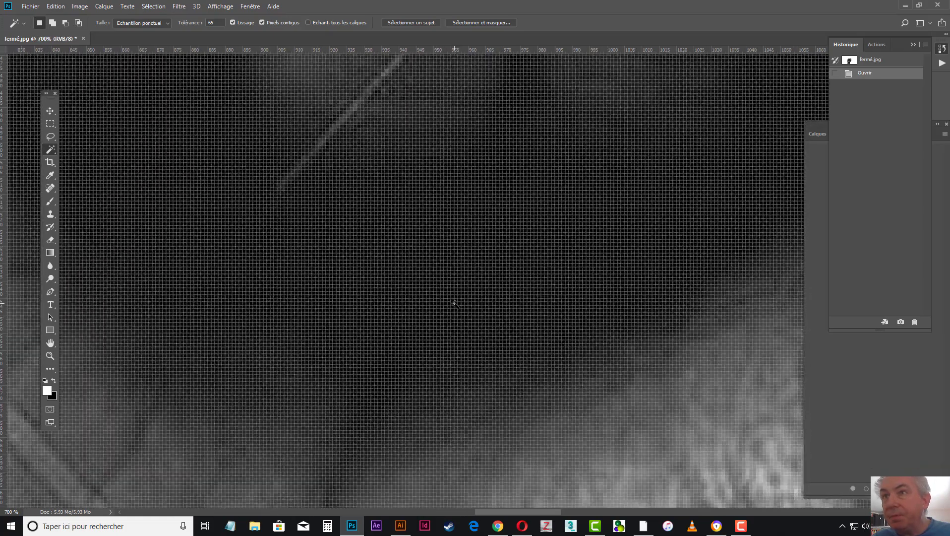
{"action": "key", "text": "ctrl+minus"}
{"action": "key", "text": "ctrl+minus"}
{"action": "key", "text": "ctrl+minus"}
{"action": "key", "text": "ctrl+minus"}
{"action": "key", "text": "ctrl+minus"}
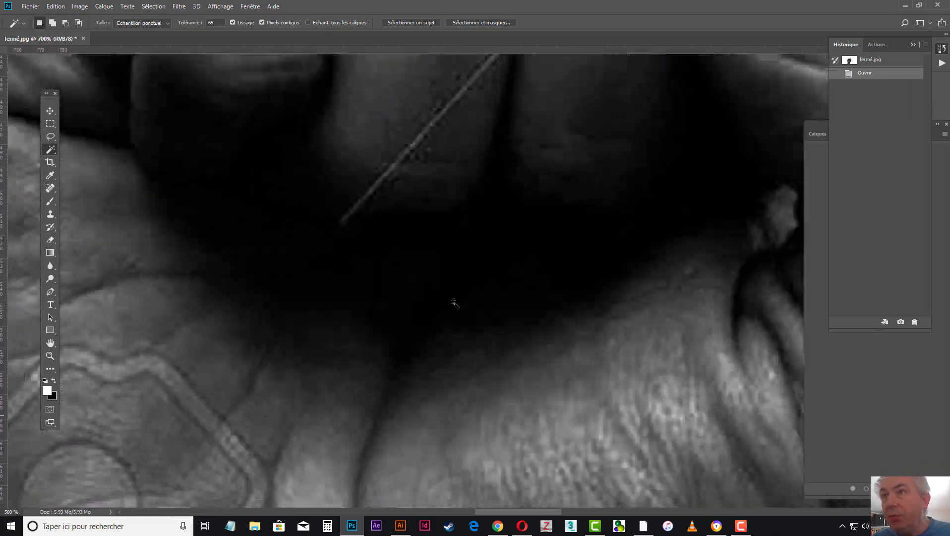
{"action": "key", "text": "ctrl+minus"}
{"action": "key", "text": "ctrl+minus"}
{"action": "key", "text": "ctrl+minus"}
{"action": "key", "text": "ctrl+minus"}
{"action": "key", "text": "ctrl+plus"}
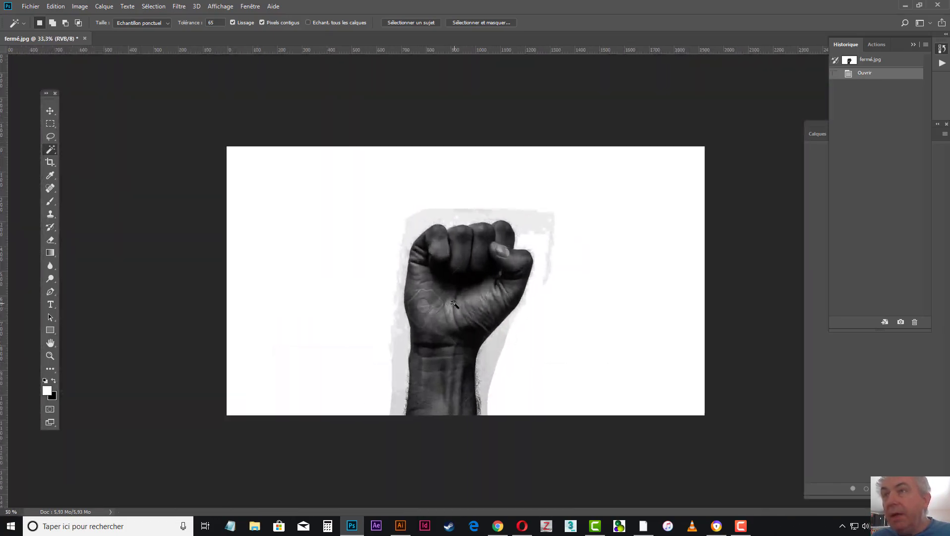
{"action": "key", "text": "ctrl+plus"}
{"action": "key", "text": "ctrl+plus"}
{"action": "key", "text": "ctrl+minus"}
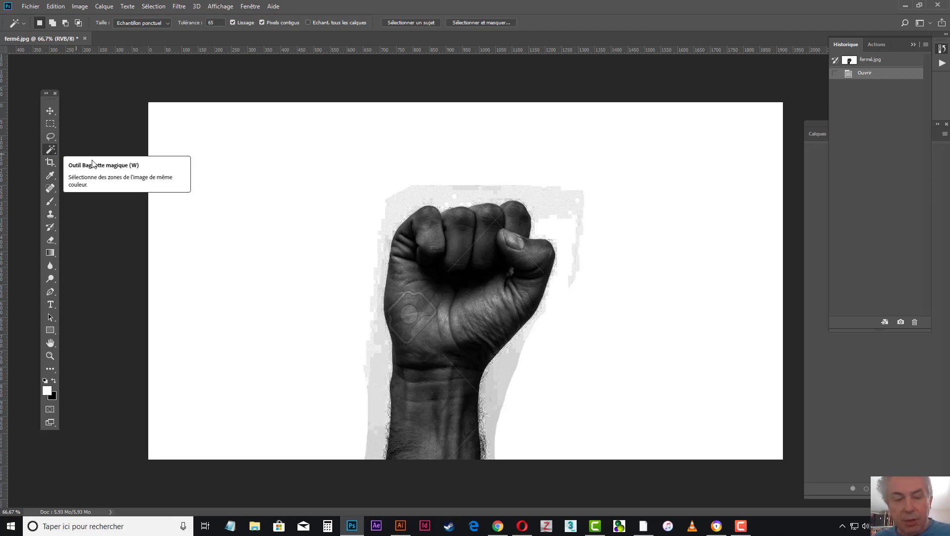
- Select the background around the fist with the Magic Wand and fill it with white in Normal mode at 100% opacity
{"action": "left_click", "coordinate": [395, 215]}
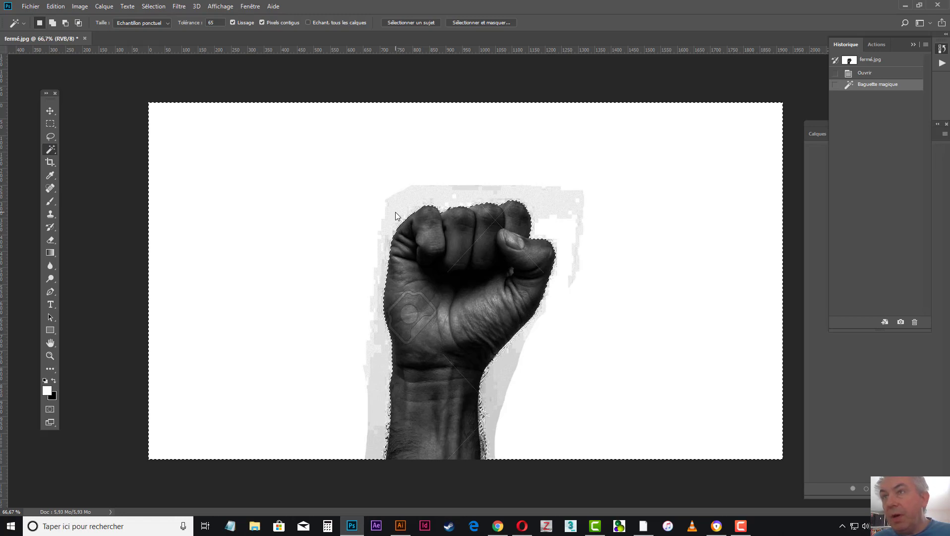
{"action": "key", "text": "shift+F5"}
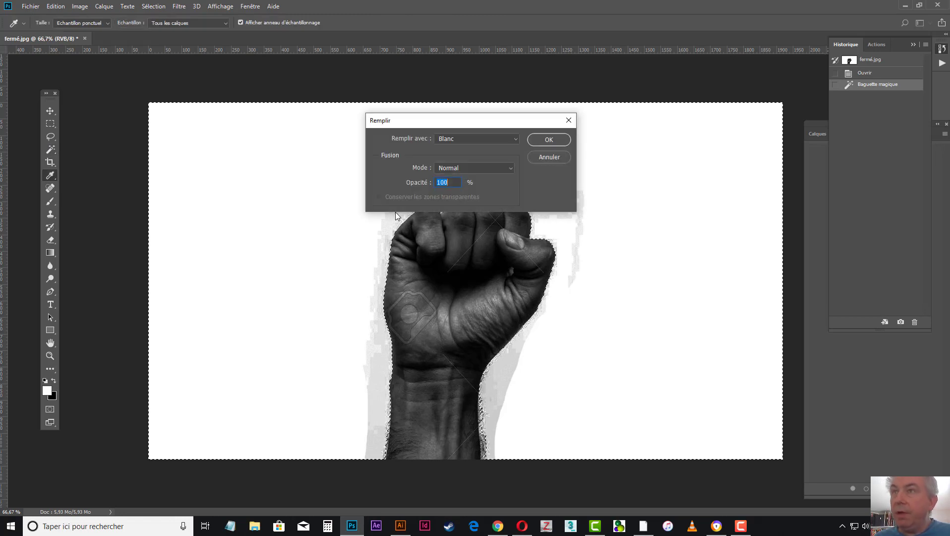
{"action": "left_click", "coordinate": [540, 139]}
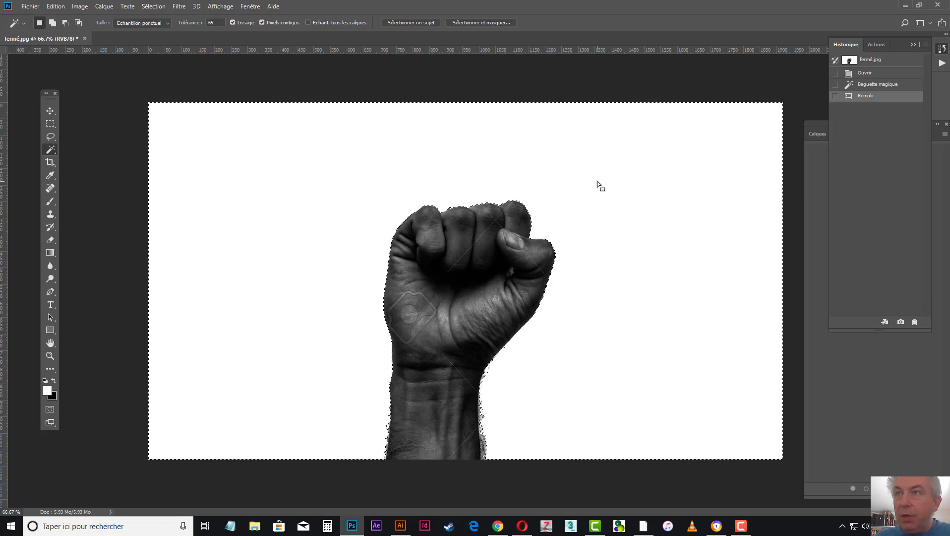
- Invert the background selection to select the hand instead
{"action": "key", "text": "ctrl+shift+i"}
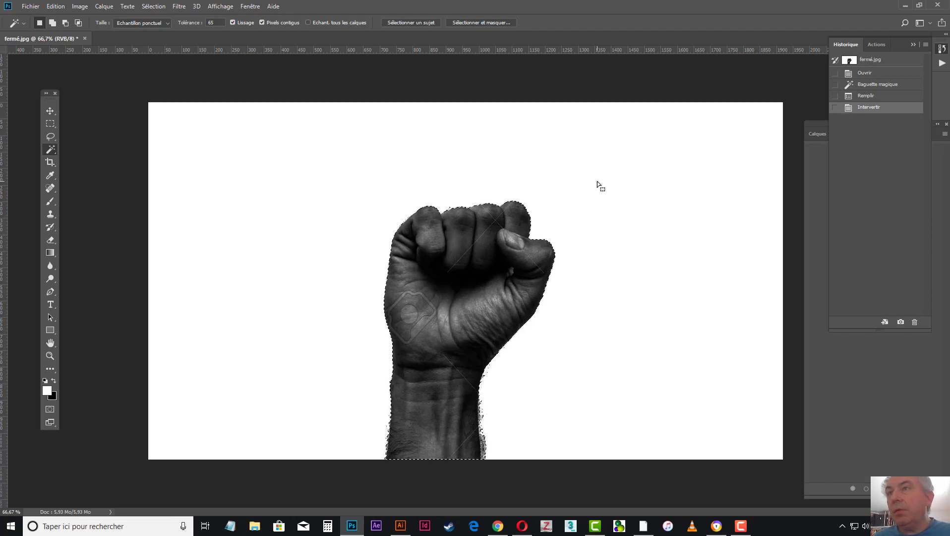
{"action": "left_click", "coordinate": [154, 7]}
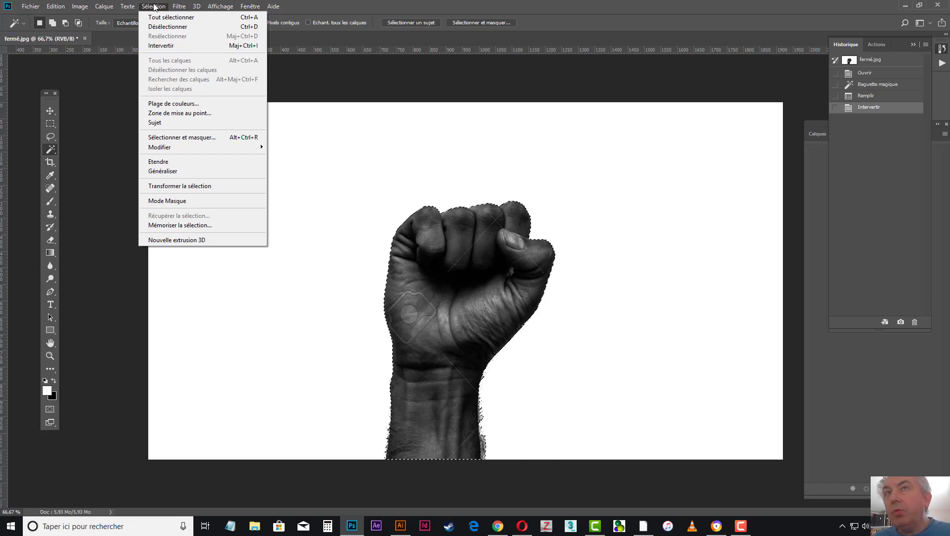
{"action": "left_click", "coordinate": [548, 192]}
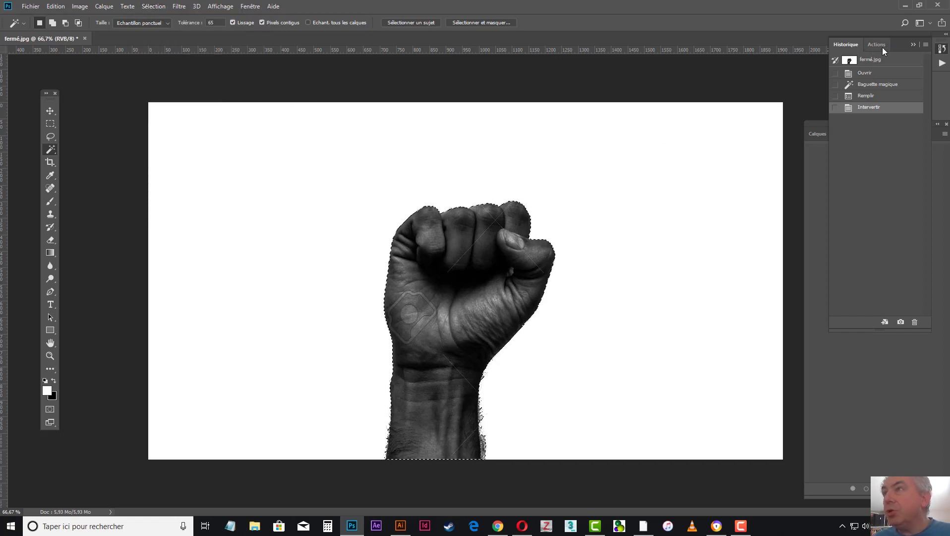
- Convert the hand selection into a work path with a tolerance of 1.0 pixel
{"action": "left_click", "coordinate": [816, 124]}
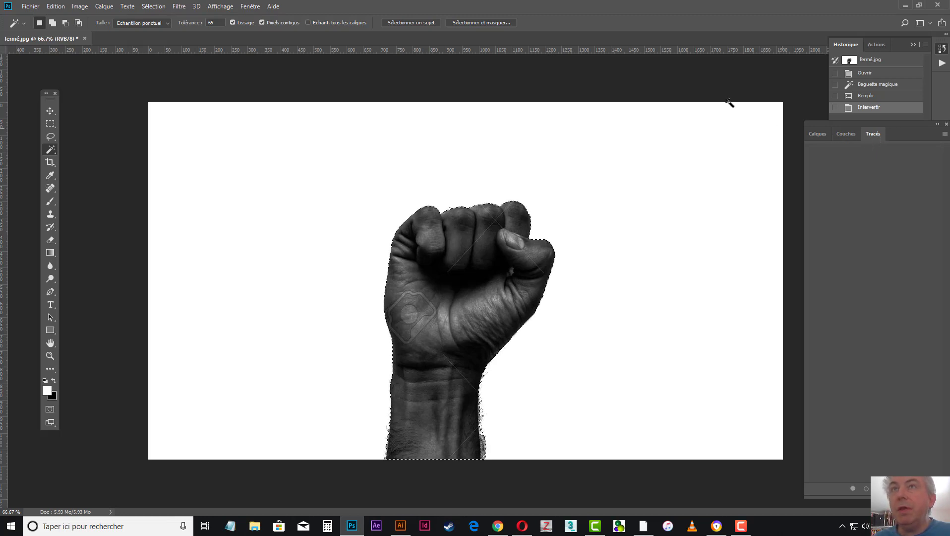
{"action": "left_click", "coordinate": [252, 7]}
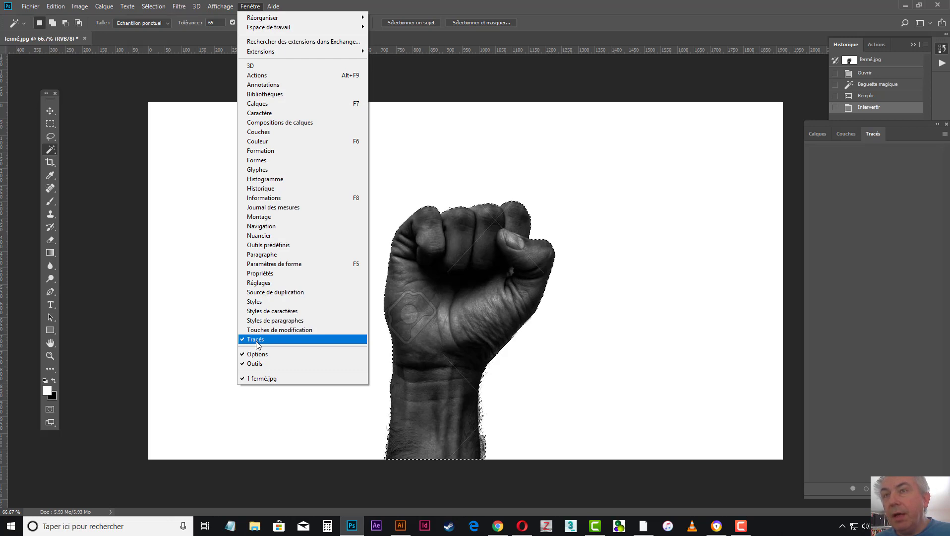
{"action": "left_click", "coordinate": [874, 187]}
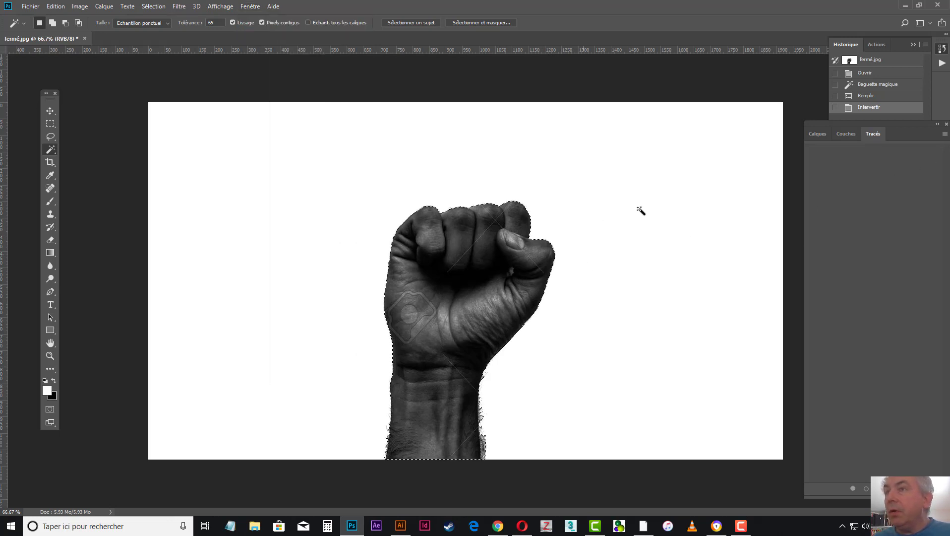
{"action": "left_click", "coordinate": [944, 134]}
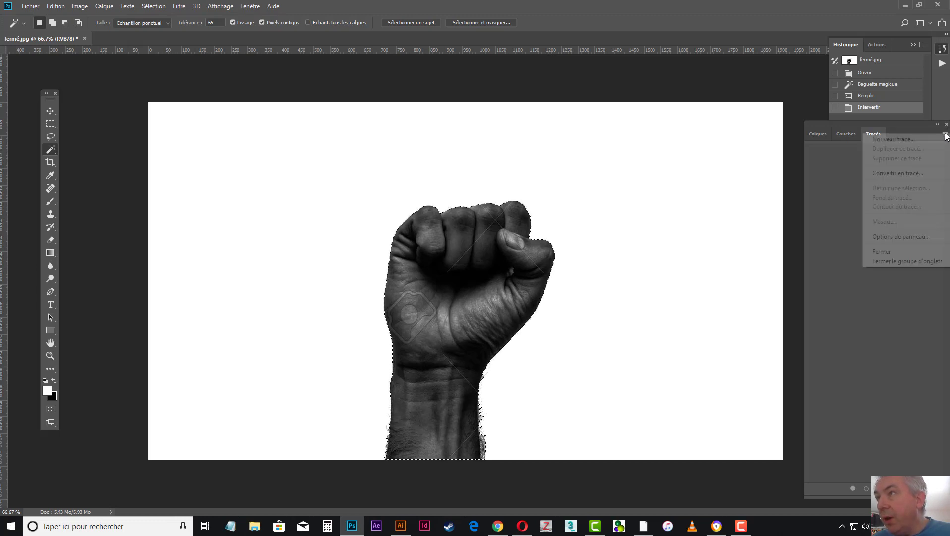
{"action": "left_click", "coordinate": [910, 174]}
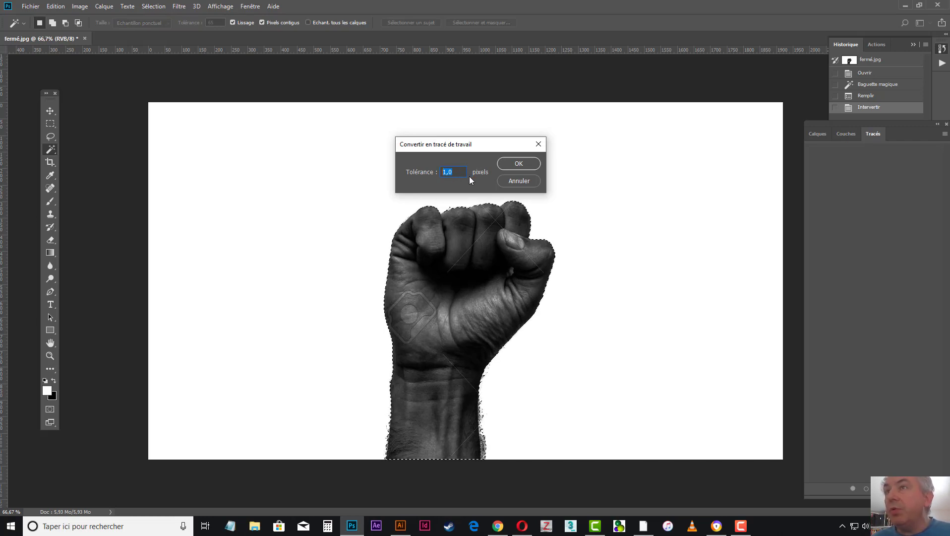
{"action": "left_click", "coordinate": [517, 164]}
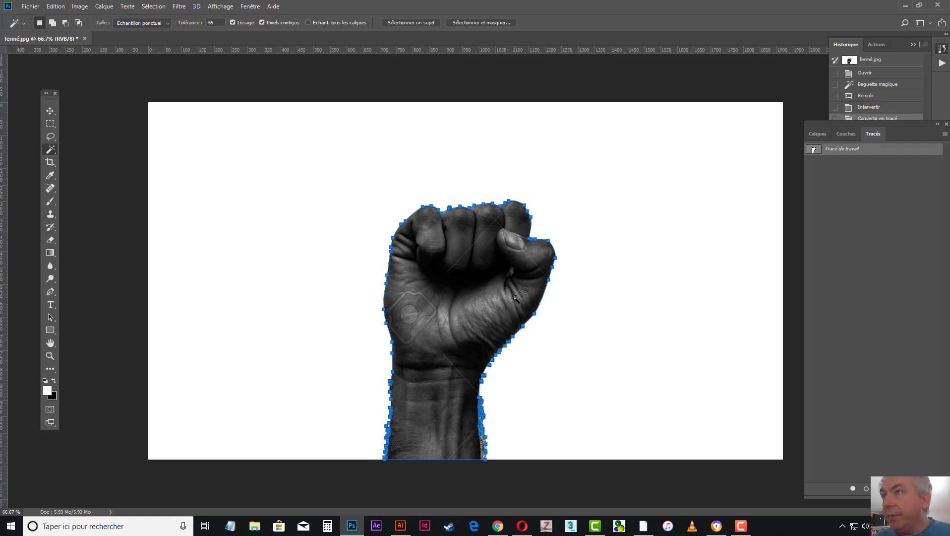
- Save the work path under the name "contour de la main"
{"action": "double_click", "coordinate": [842, 150]}
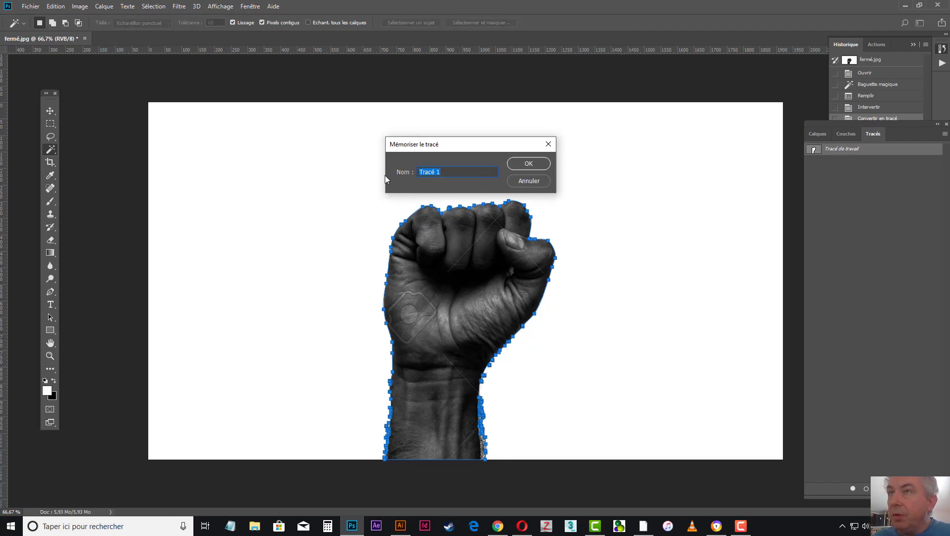
{"action": "type", "text": "contour de la main"}
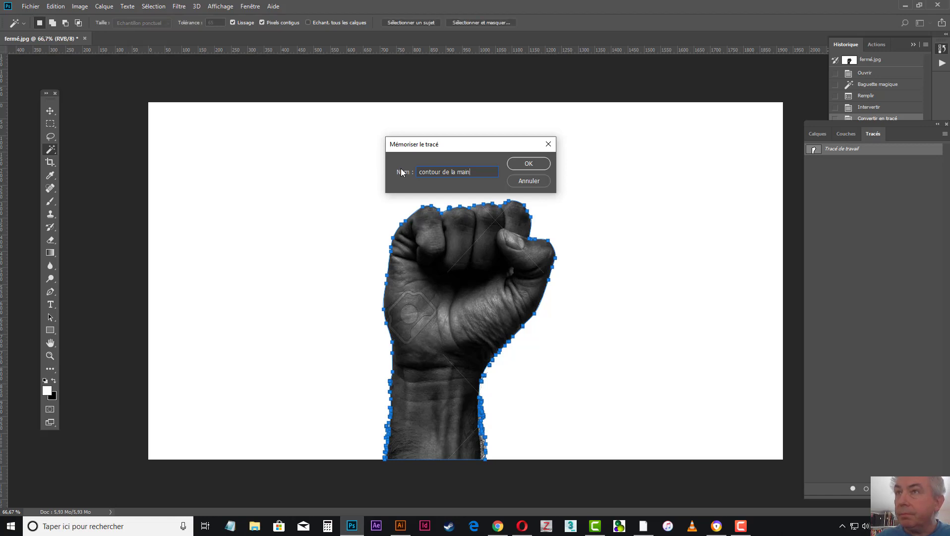
{"action": "key", "text": "Return"}
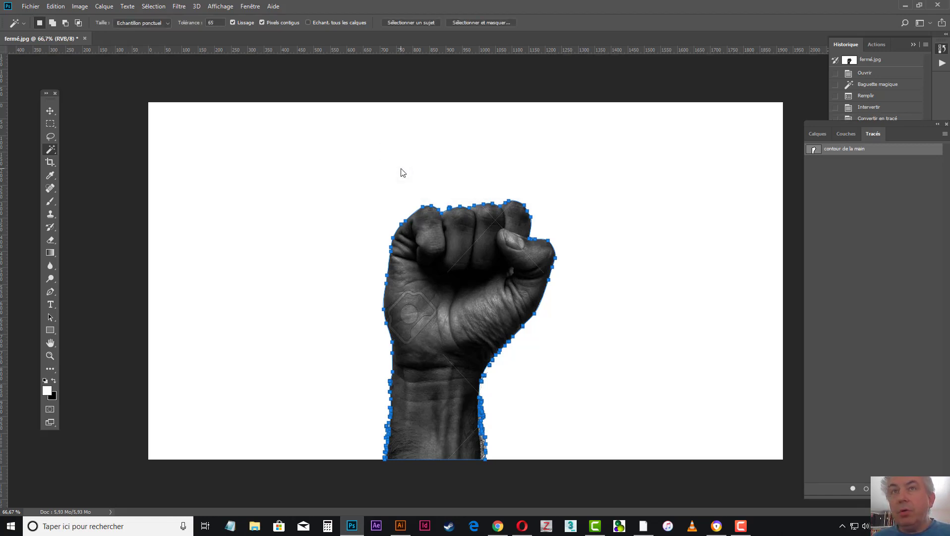
- Try Magic Wand selections on the dark centre of the fist, the wrist and the palm
{"action": "left_click", "coordinate": [50, 123]}
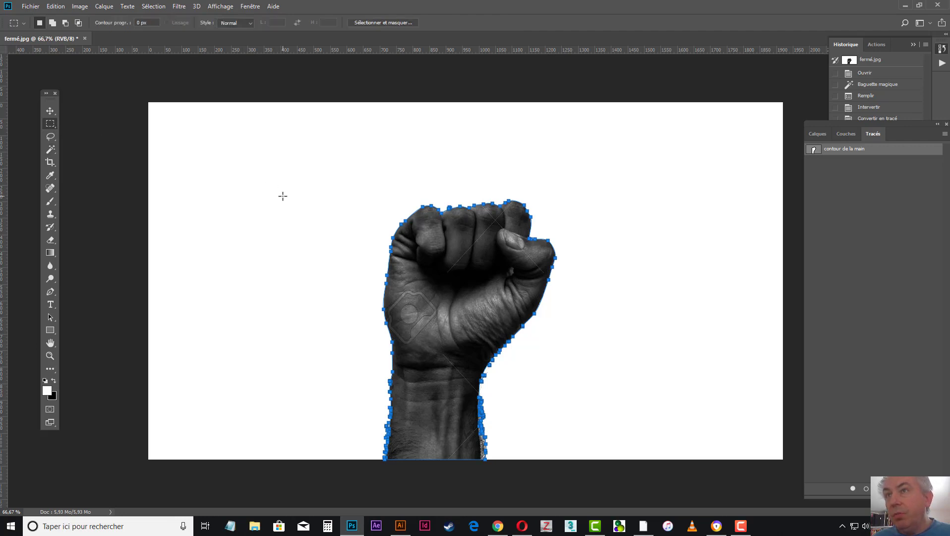
{"action": "left_click", "coordinate": [50, 149]}
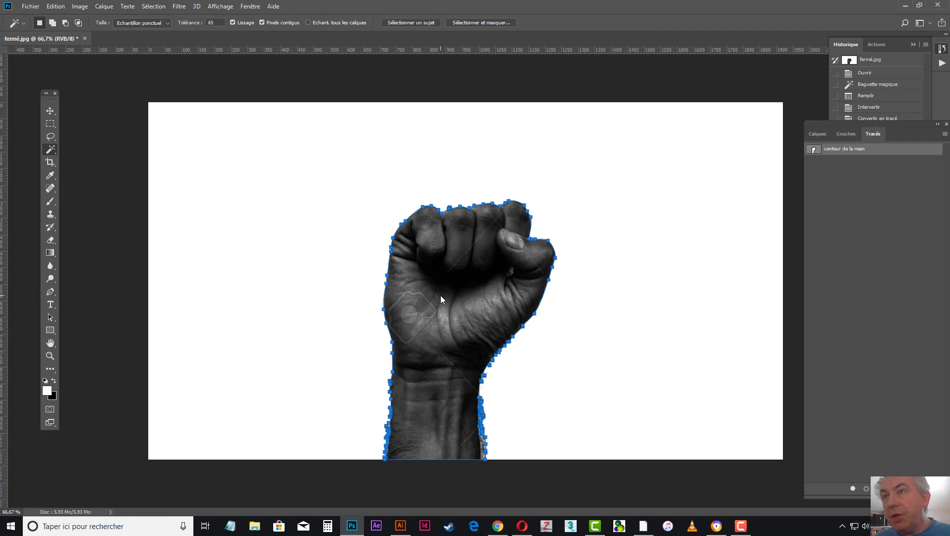
{"action": "left_click", "coordinate": [454, 264]}
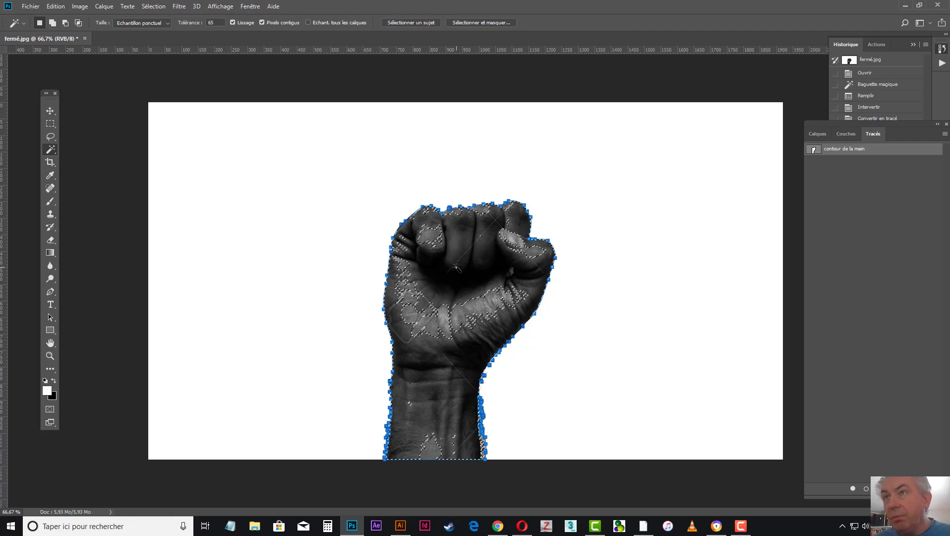
{"action": "left_click", "coordinate": [432, 390]}
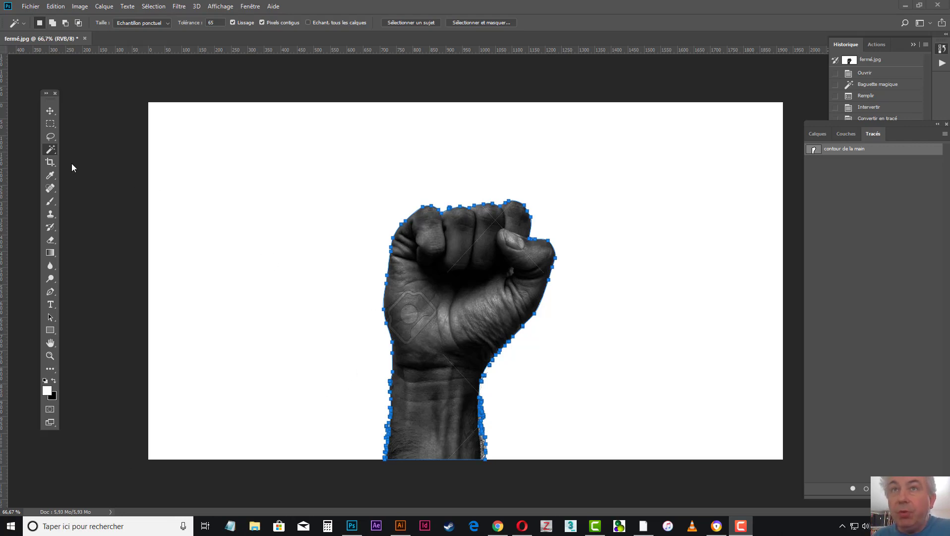
{"action": "left_click", "coordinate": [466, 314]}
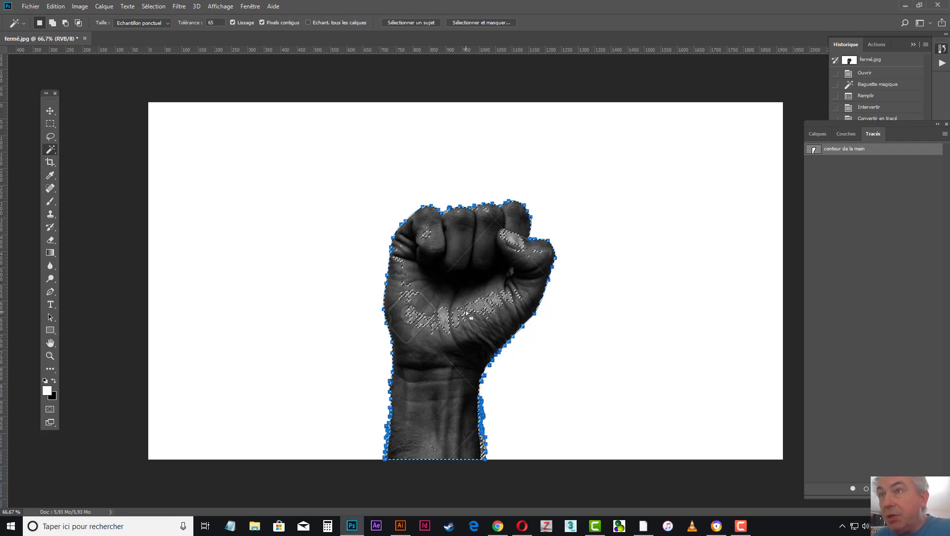
- Set the Magic Wand tolerance to 1 and try a selection at the base of the palm
{"action": "left_click", "coordinate": [212, 22]}
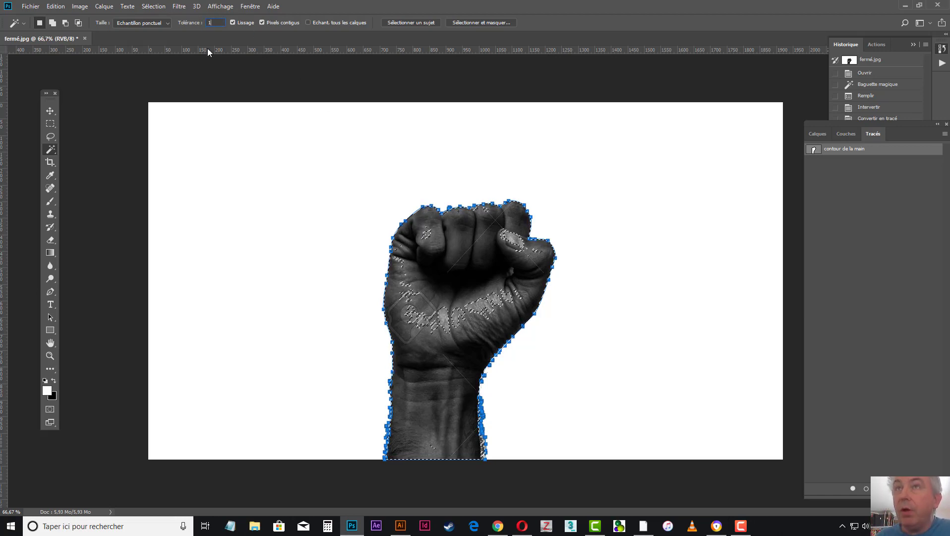
{"action": "type", "text": "1"}
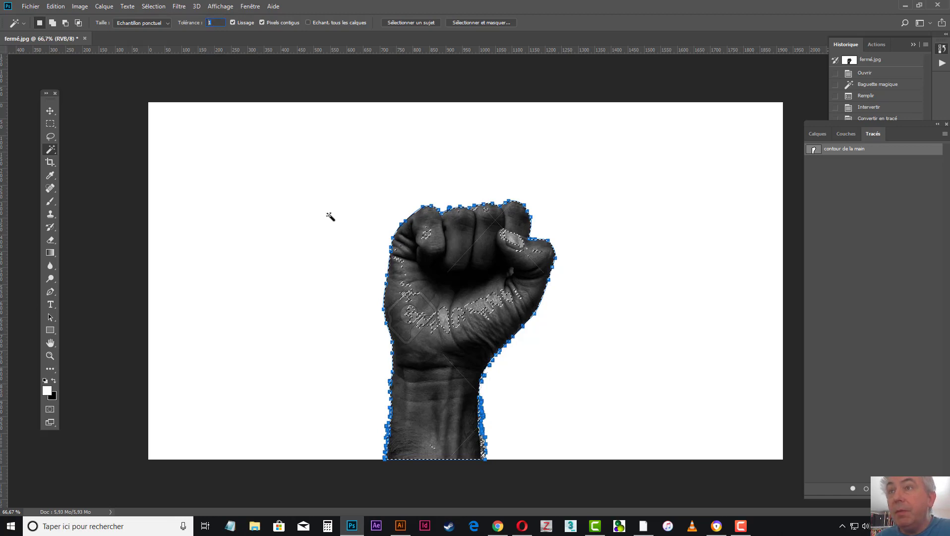
{"action": "left_click", "coordinate": [427, 355]}
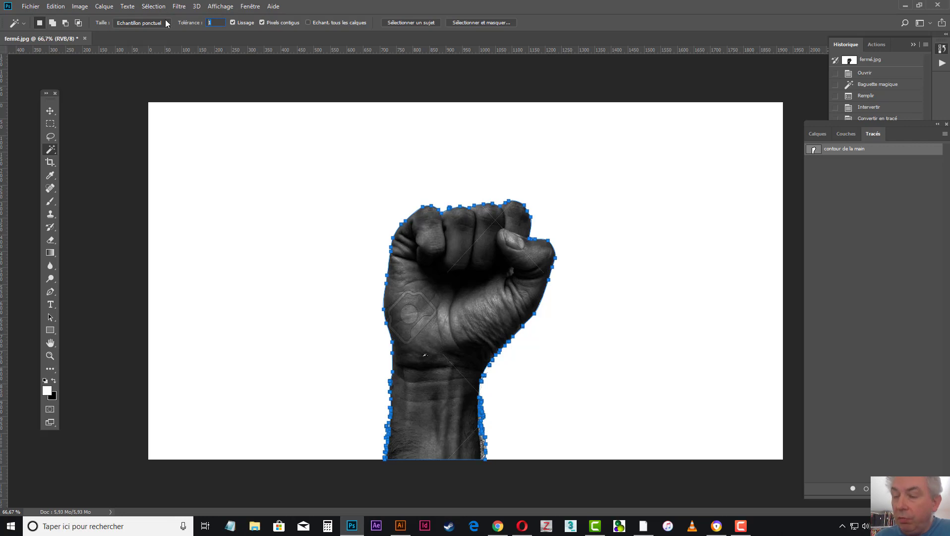
- Set the Magic Wand tolerance to 60 and select the mid-tone area of the palm
{"action": "type", "text": "60"}
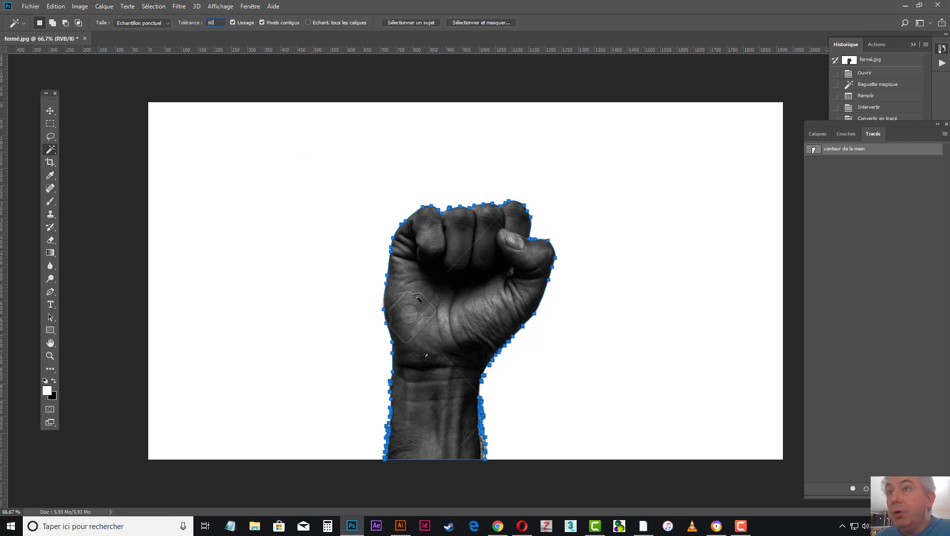
{"action": "left_click", "coordinate": [430, 303]}
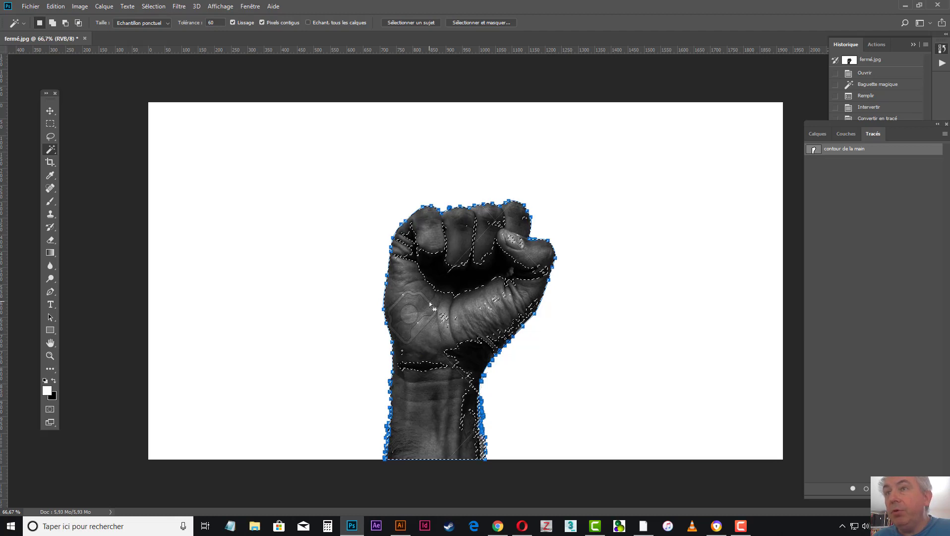
- Convert the palm selection into a work path with a tolerance of 1.0 pixel and save it as "intérieur main 01"
{"action": "left_click", "coordinate": [944, 134]}
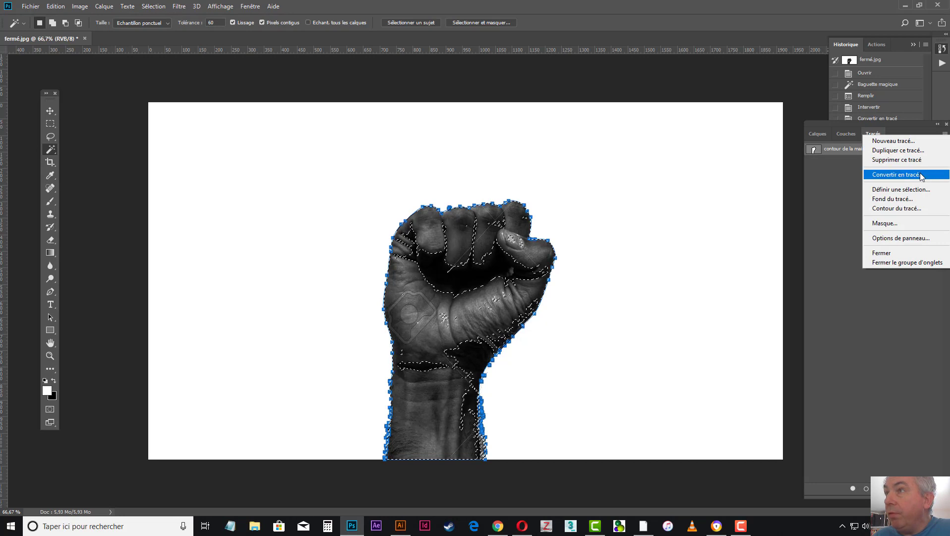
{"action": "left_click", "coordinate": [945, 135]}
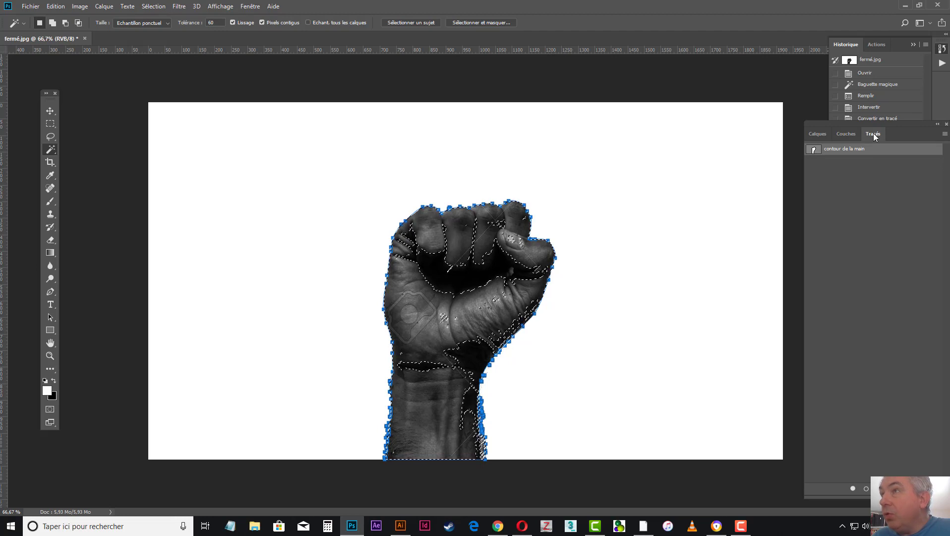
{"action": "left_click", "coordinate": [944, 134]}
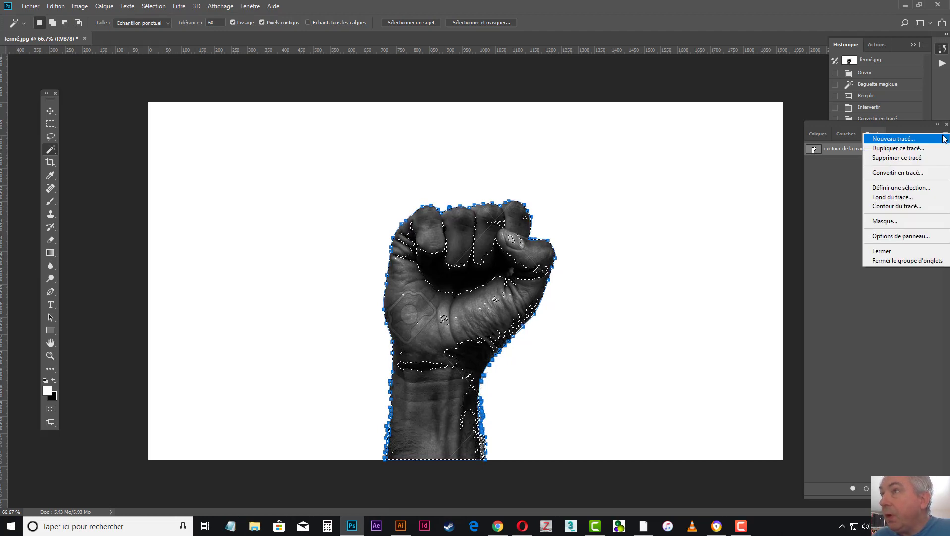
{"action": "left_click", "coordinate": [926, 178]}
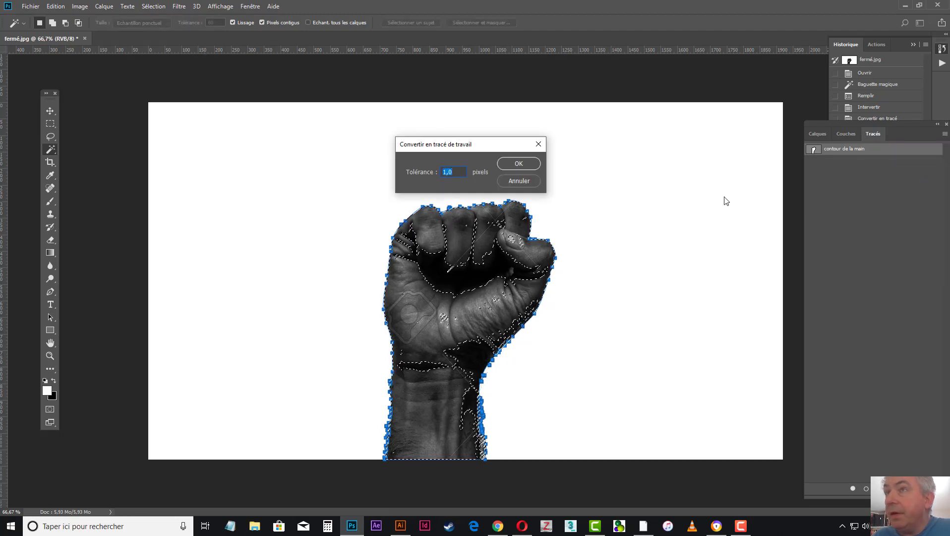
{"action": "left_click", "coordinate": [520, 162]}
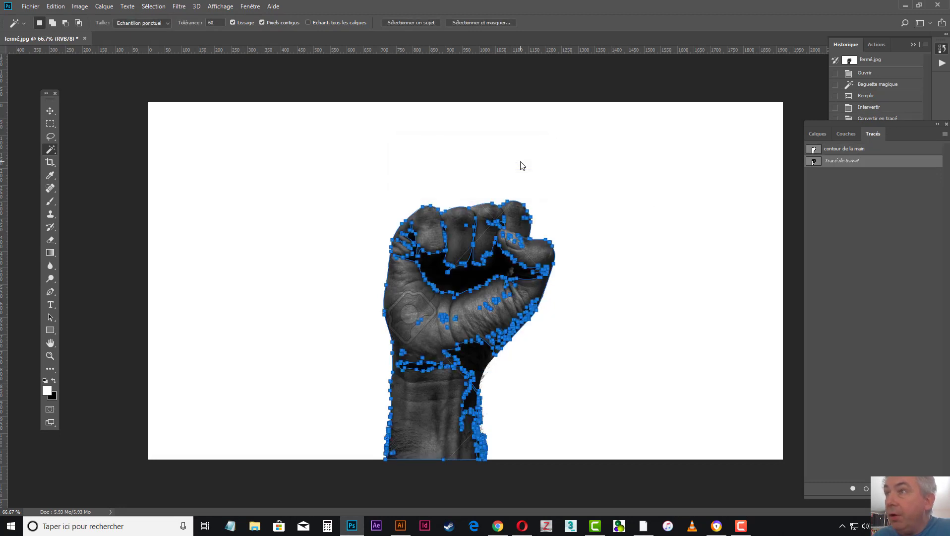
{"action": "double_click", "coordinate": [846, 161]}
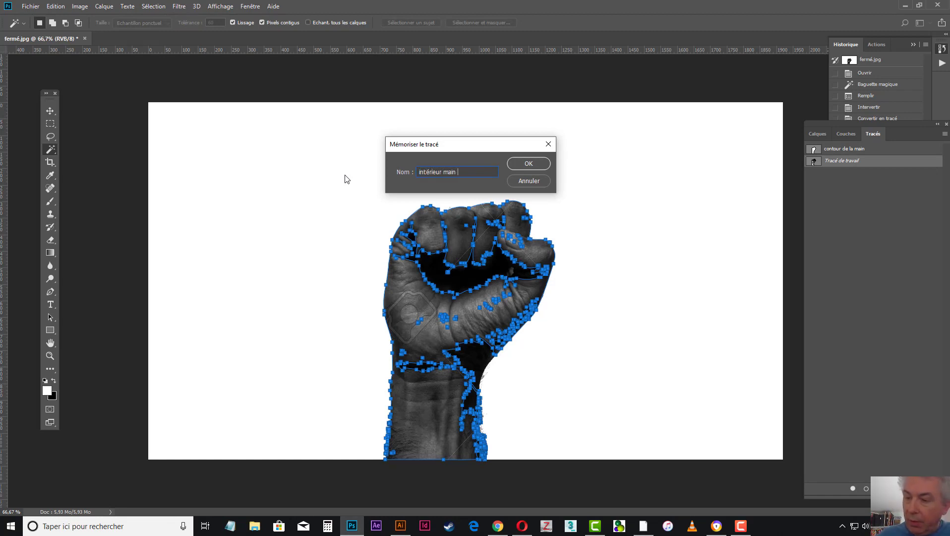
{"action": "key", "text": "Return"}
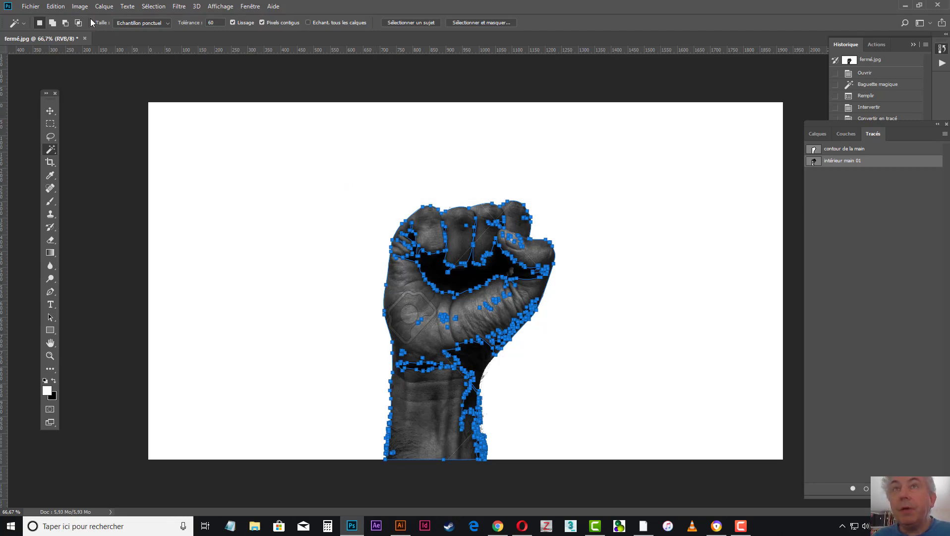
- Replace the palm selection with a Magic Wand selection sampled near the base of the palm
{"action": "left_click", "coordinate": [418, 297]}
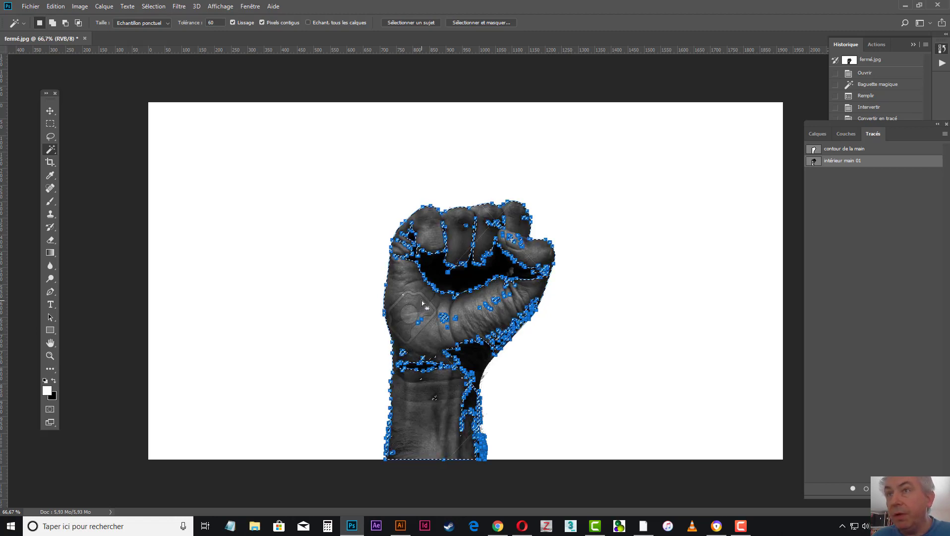
{"action": "left_click", "coordinate": [423, 304]}
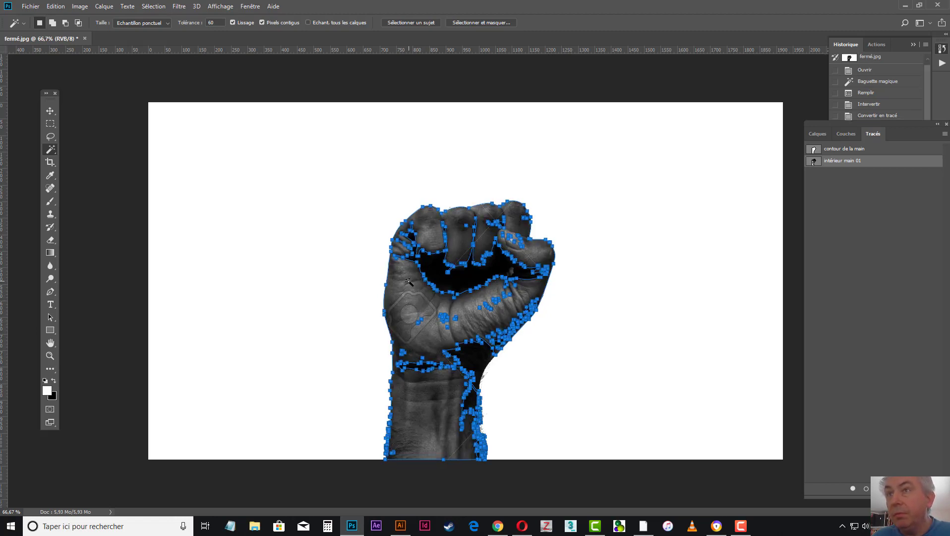
{"action": "left_click", "coordinate": [433, 342]}
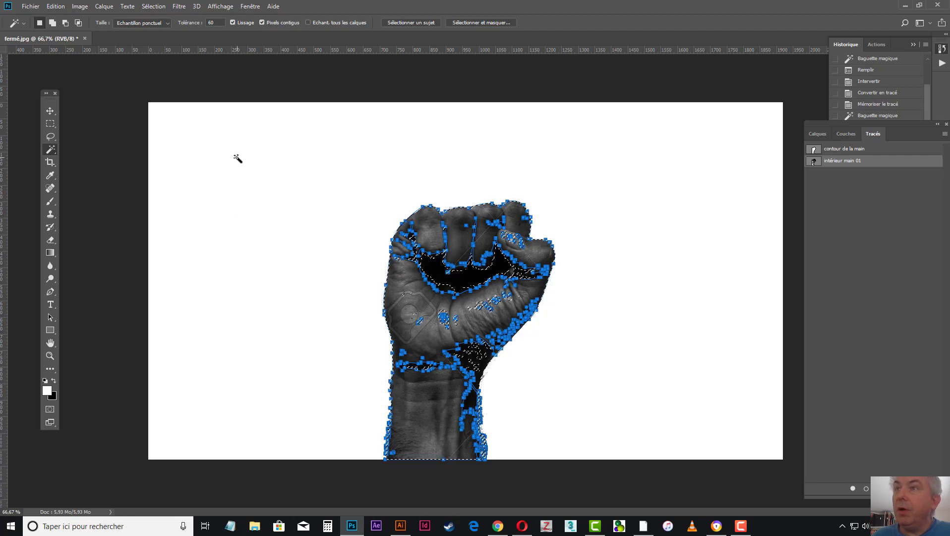
- Convert the new selection into a work path with a tolerance of 1.0 pixel and save it as "intéreiur main 02"
{"action": "left_click", "coordinate": [944, 133]}
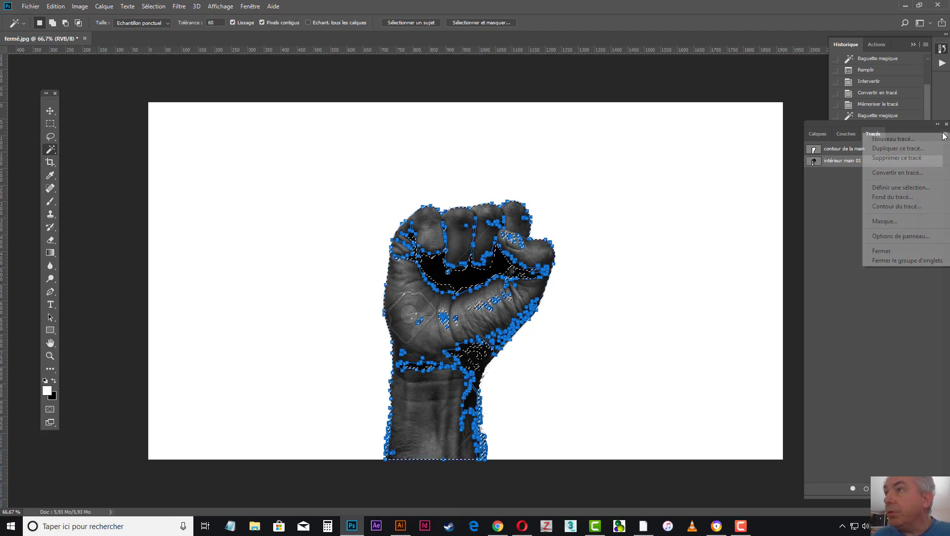
{"action": "left_click", "coordinate": [907, 173]}
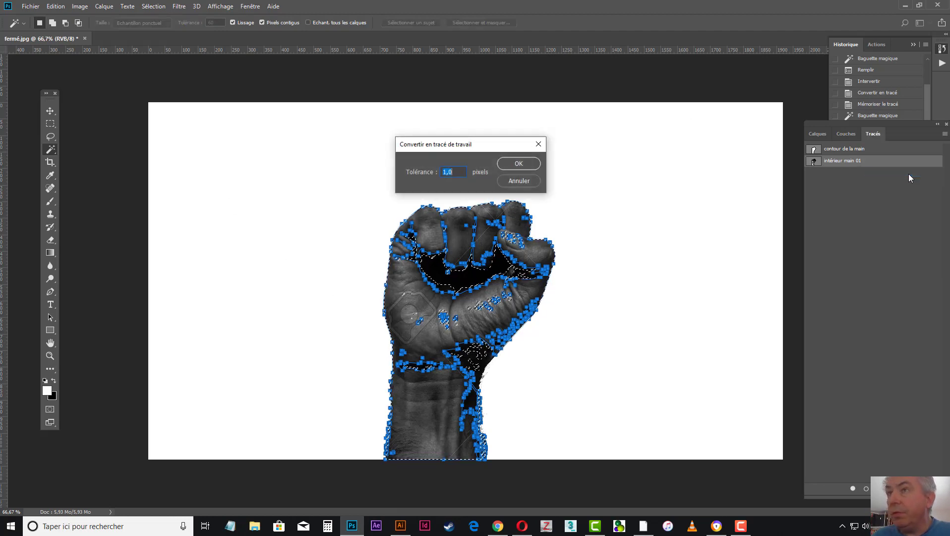
{"action": "left_click", "coordinate": [516, 163]}
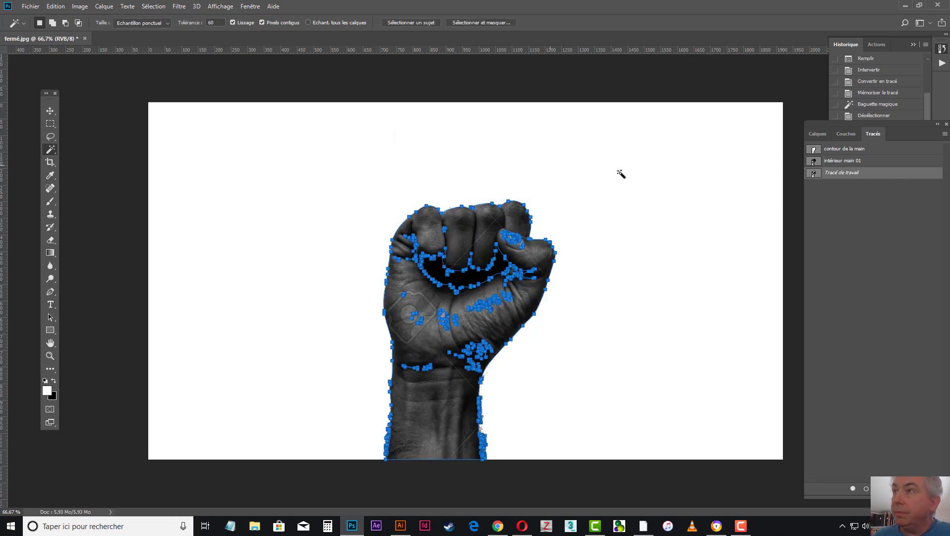
{"action": "double_click", "coordinate": [844, 176]}
{"action": "type", "text": "intéreiur main 02"}
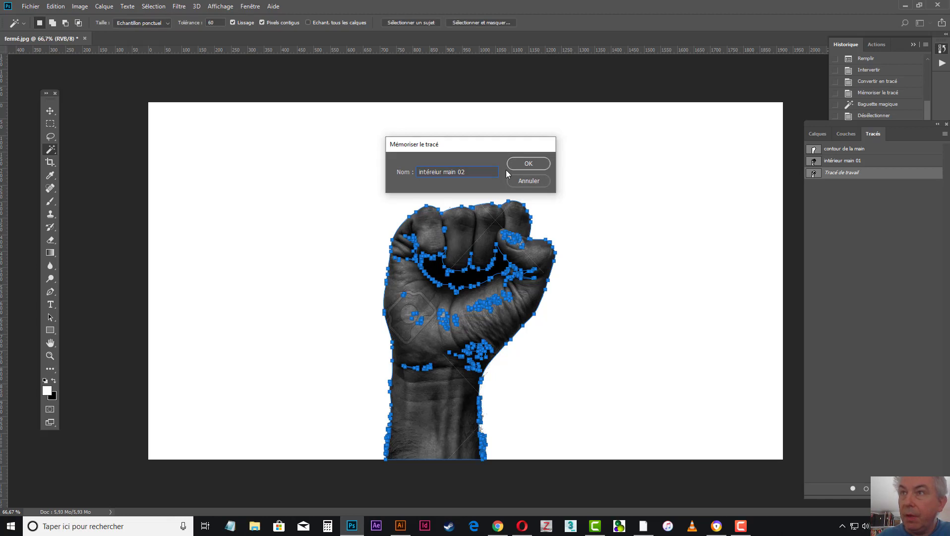
{"action": "key", "text": "Return"}
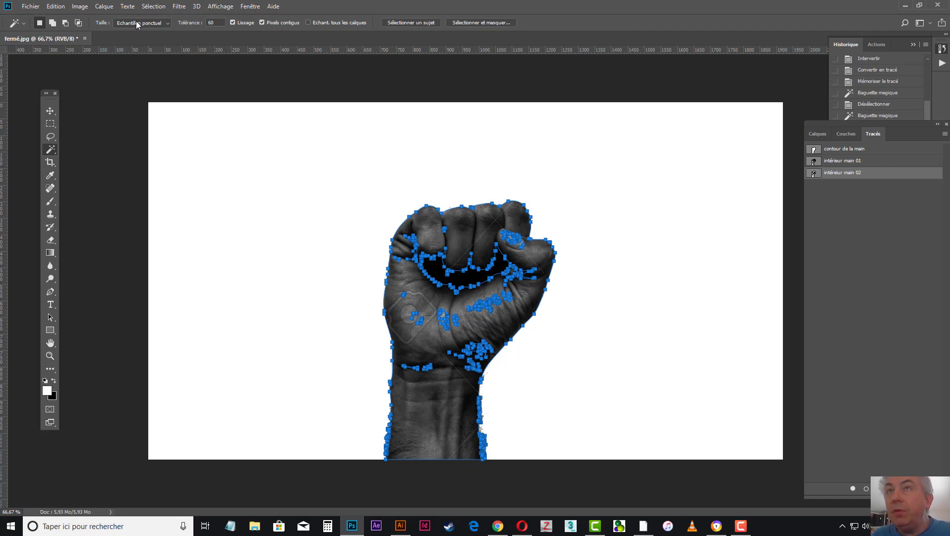
{"action": "left_click", "coordinate": [169, 23]}
{"action": "left_click", "coordinate": [219, 24]}
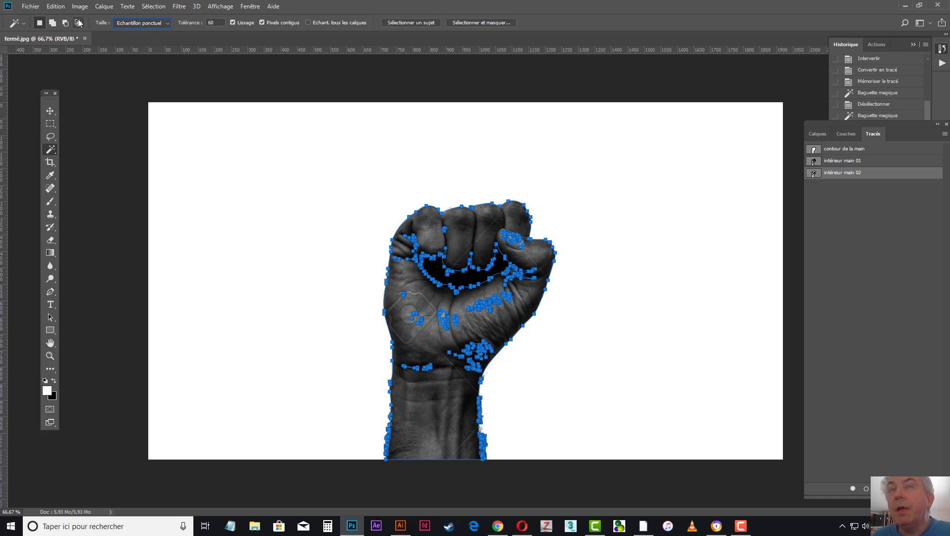
- Start exporting the paths to Illustrator, choosing all paths (Tous les tracés) as the content
{"action": "left_click", "coordinate": [31, 6]}
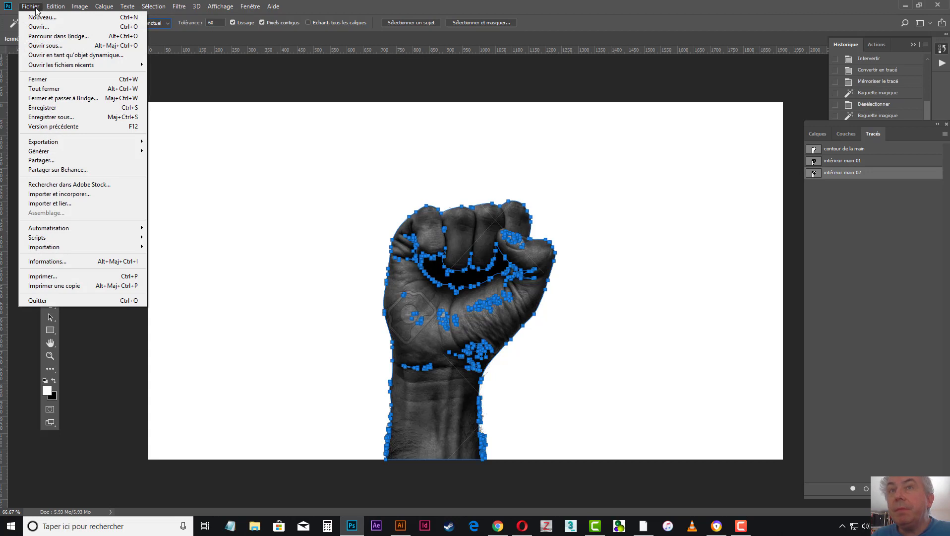
{"action": "mouse_move", "coordinate": [97, 145]}
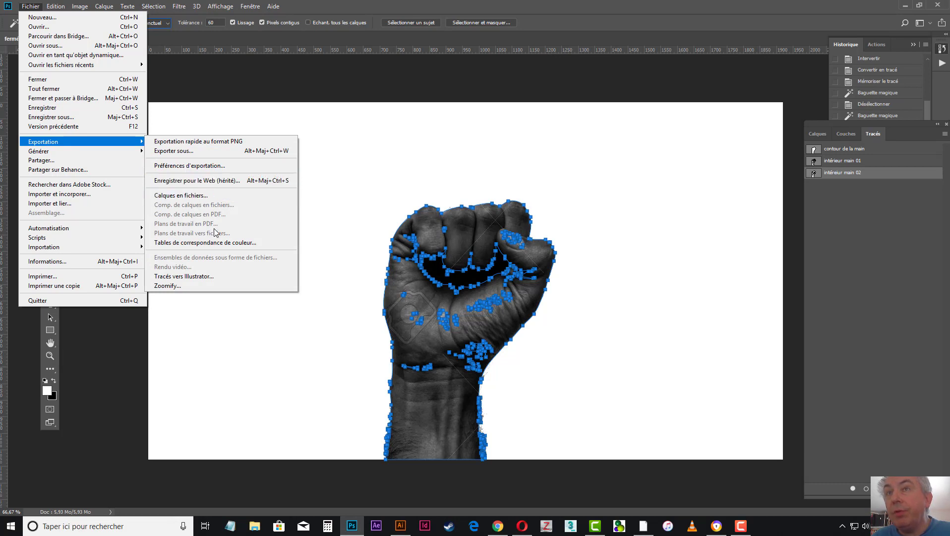
{"action": "left_click", "coordinate": [198, 276]}
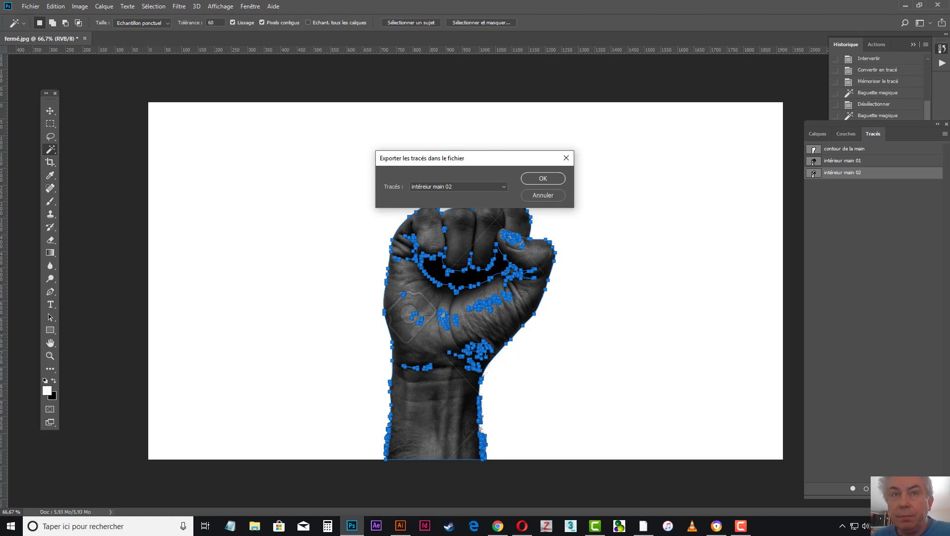
{"action": "key", "text": "Return"}
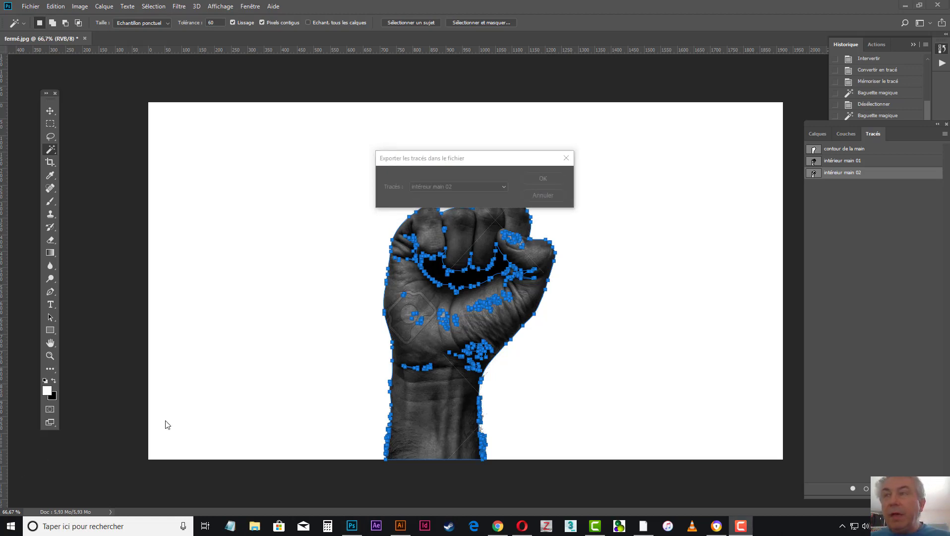
{"action": "left_click", "coordinate": [489, 164]}
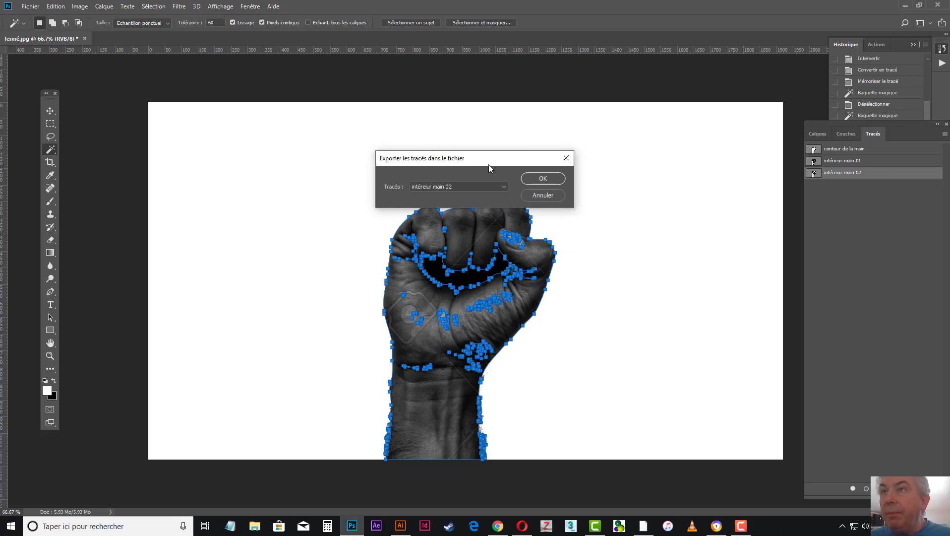
{"action": "left_click", "coordinate": [504, 186]}
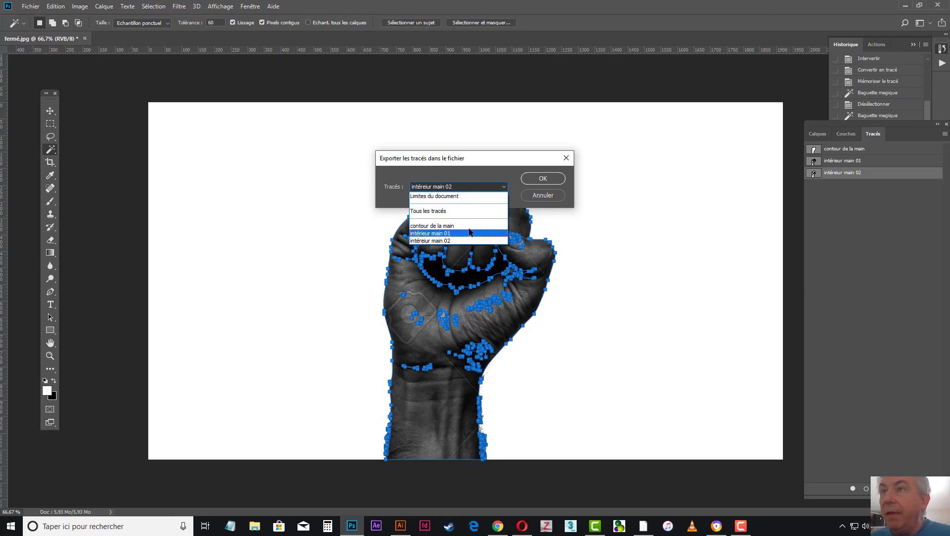
{"action": "left_click", "coordinate": [459, 211]}
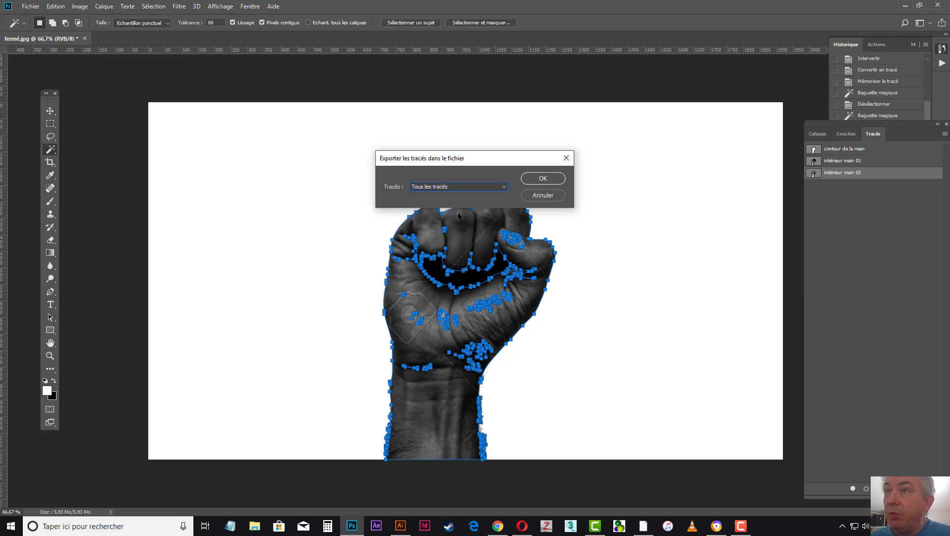
{"action": "left_click", "coordinate": [543, 178]}
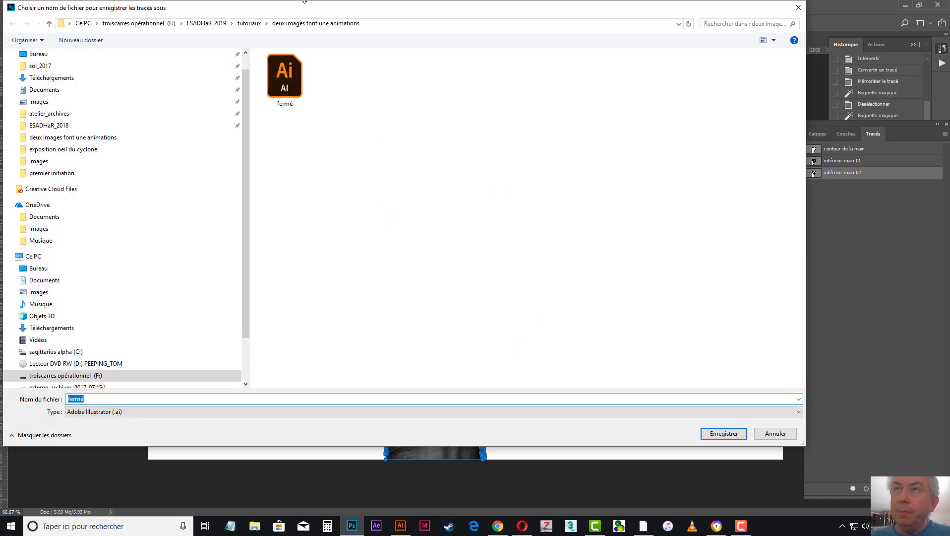
- Save the exported paths as the Illustrator file "main tracé" in the tutoriaux > premier initiation folder
{"action": "left_click", "coordinate": [250, 24]}
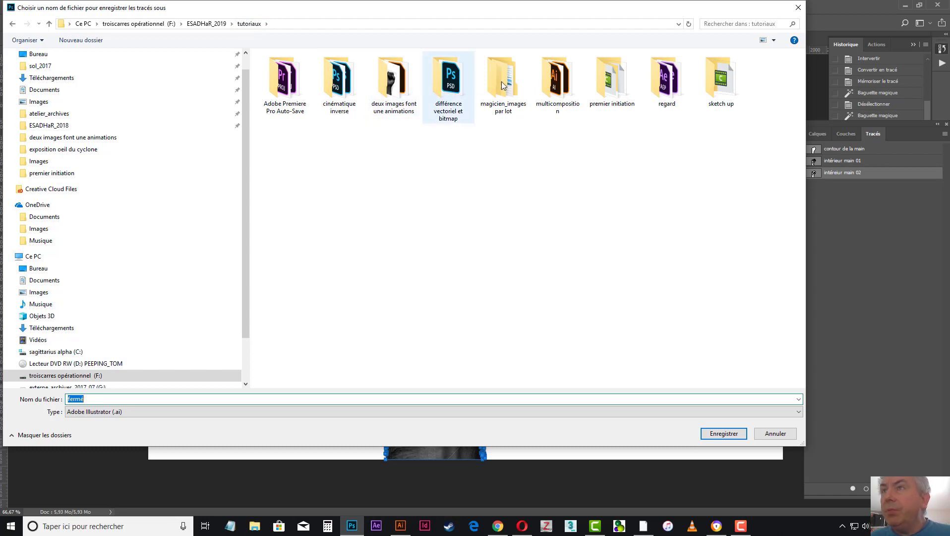
{"action": "double_click", "coordinate": [608, 84]}
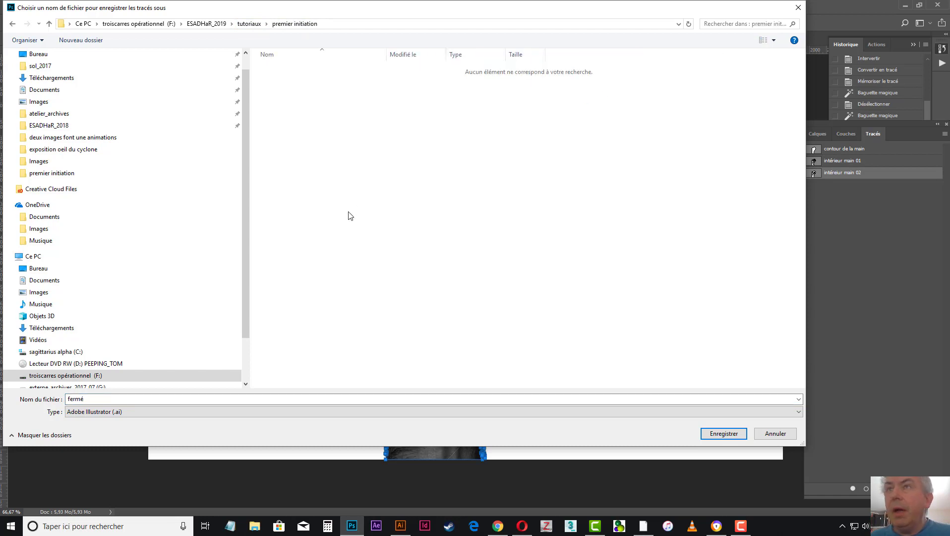
{"action": "left_click", "coordinate": [105, 401]}
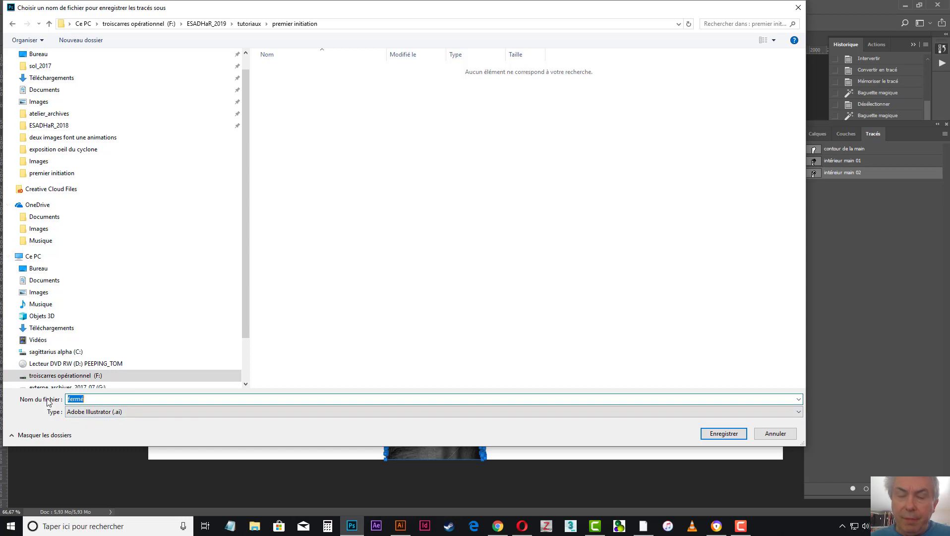
{"action": "type", "text": "main tracé"}
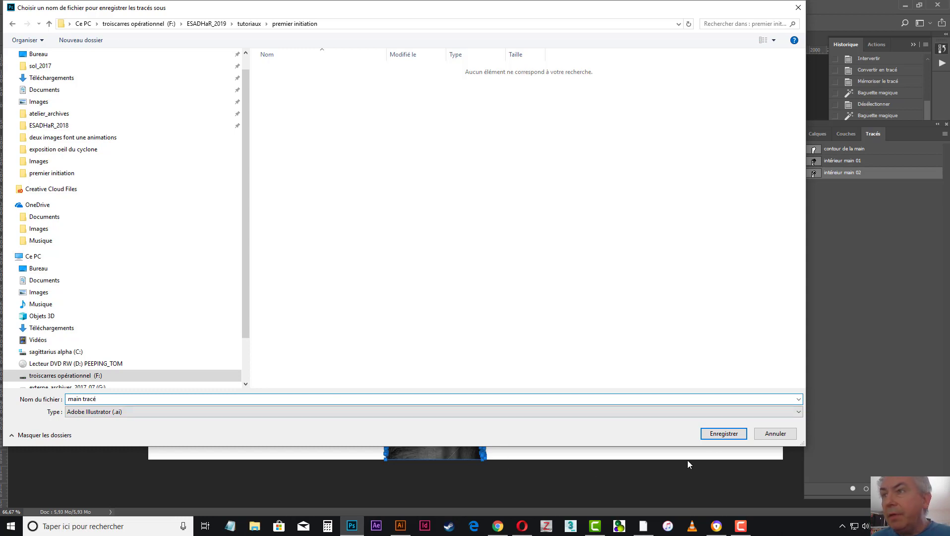
{"action": "left_click", "coordinate": [724, 433]}
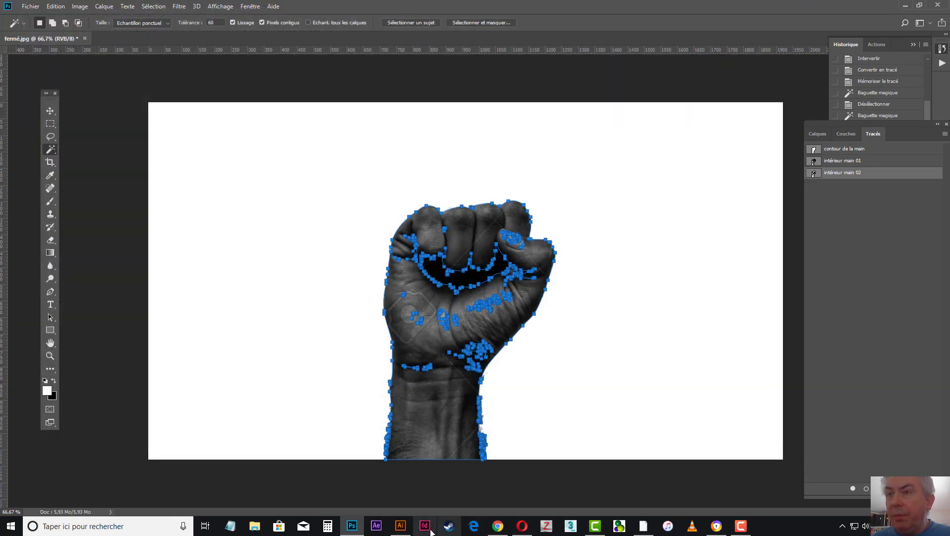
- Switch to Illustrator and open the "main tracé" file, creating artboards for the legacy artboard (Plan de travail hérité) and crop areas (Zone(s) de recadrage)
{"action": "left_click", "coordinate": [400, 526]}
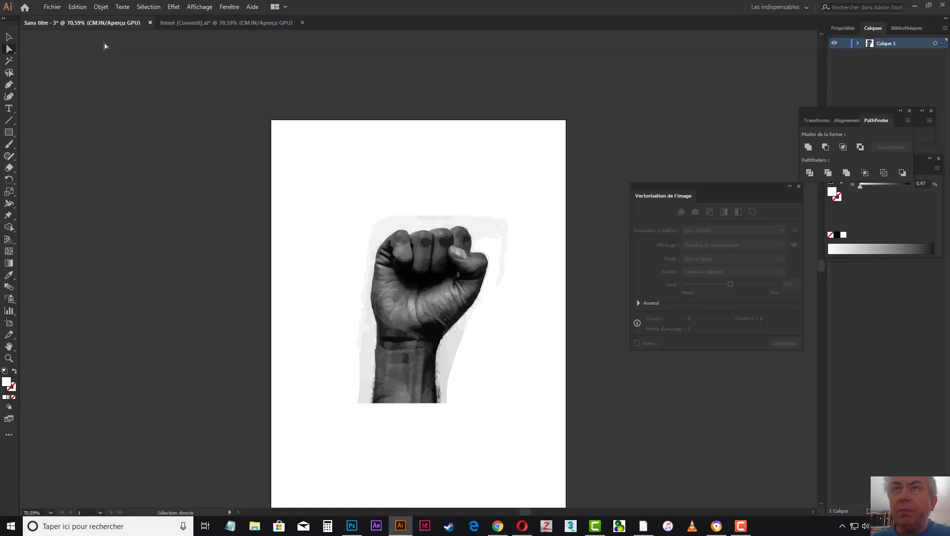
{"action": "left_click", "coordinate": [52, 8]}
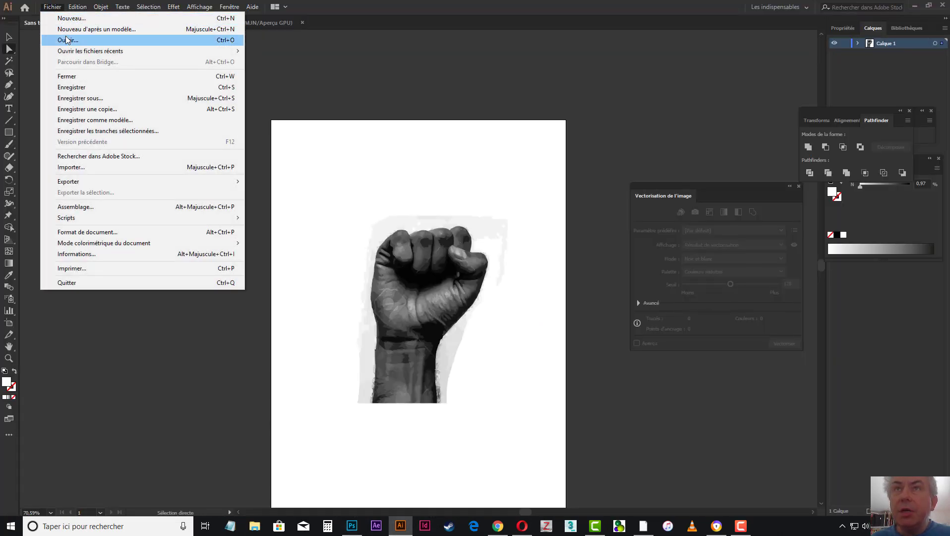
{"action": "left_click", "coordinate": [65, 41]}
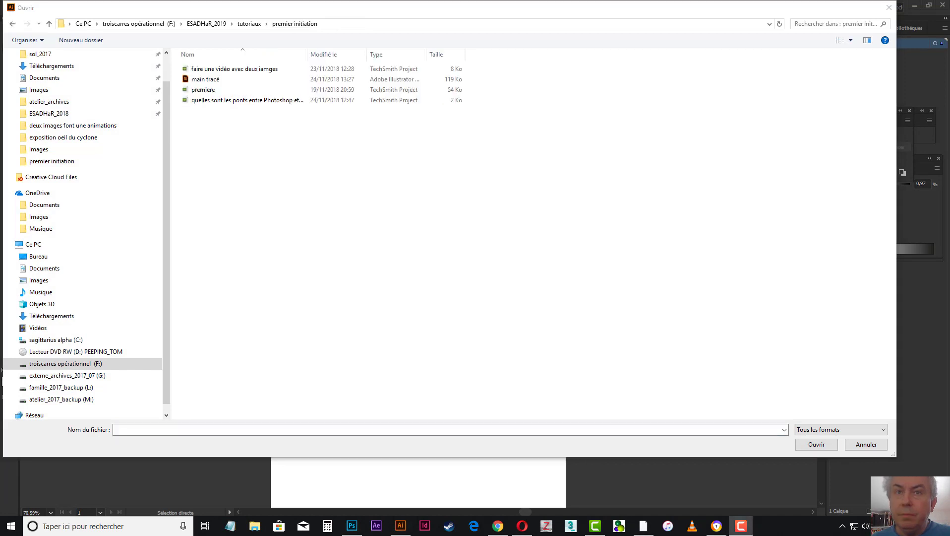
{"action": "double_click", "coordinate": [201, 79]}
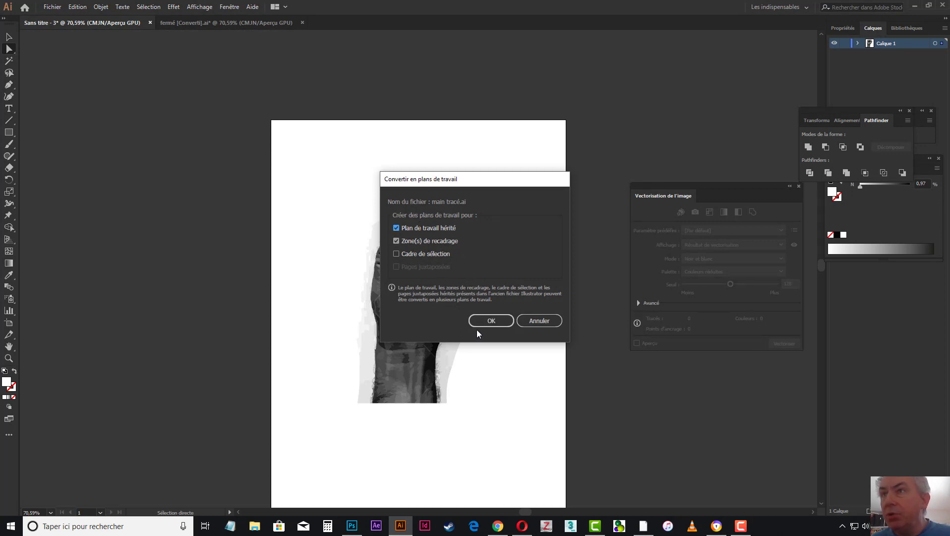
{"action": "left_click", "coordinate": [489, 321]}
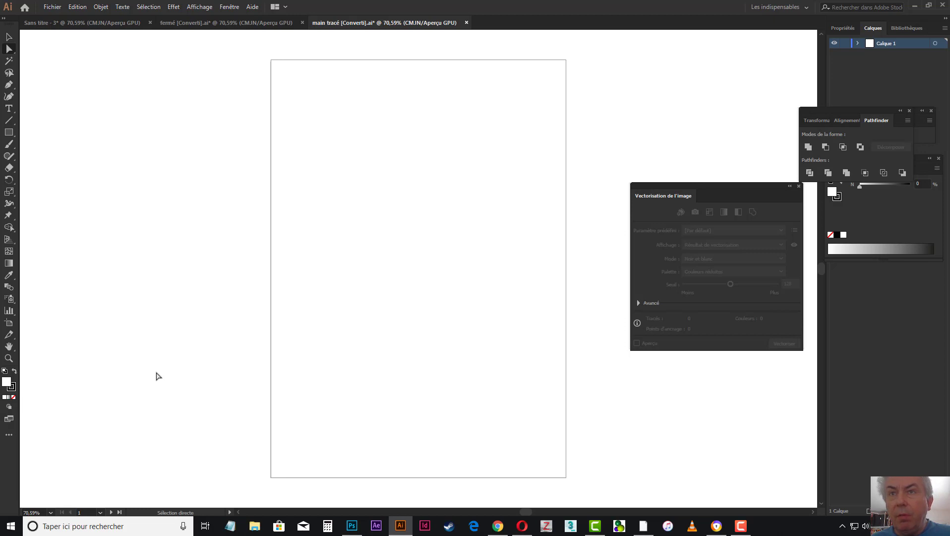
- Select all the imported hand paths and fill them with red
{"action": "key", "text": "v"}
{"action": "key", "text": "ctrl+v"}
{"action": "key", "text": "a"}
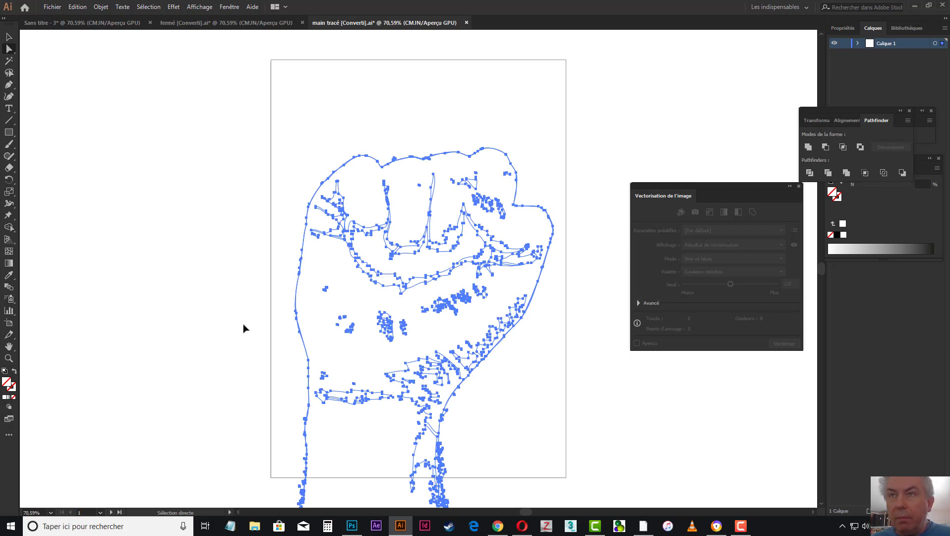
{"action": "key", "text": "ctrl+z"}
{"action": "key", "text": "v"}
{"action": "key", "text": "ctrl+v"}
{"action": "key", "text": "a"}
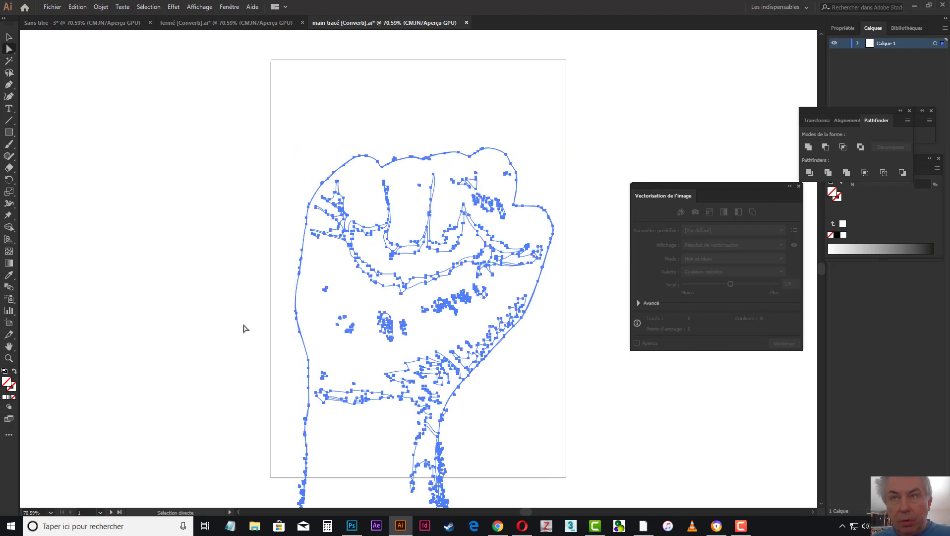
{"action": "key", "text": "ctrl+z"}
{"action": "key", "text": "v"}
{"action": "key", "text": "ctrl+a"}
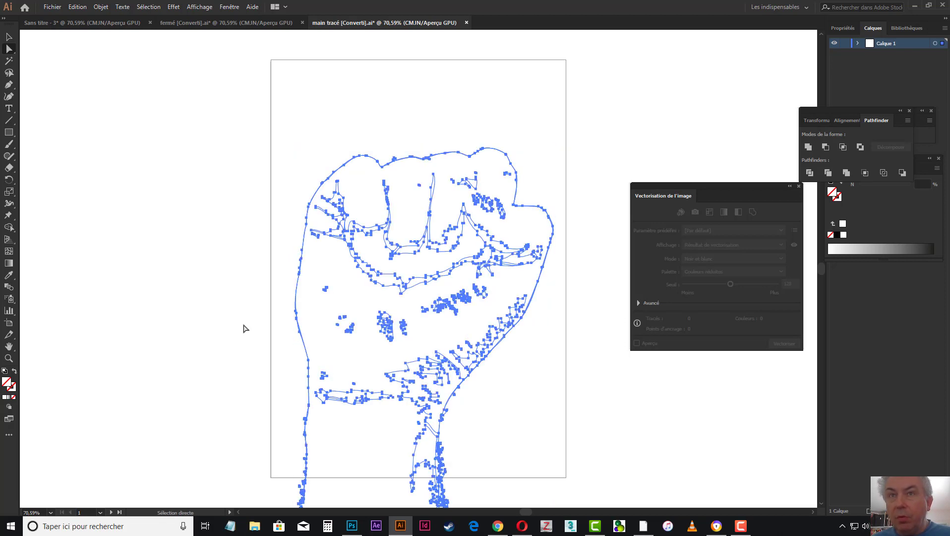
{"action": "double_click", "coordinate": [9, 384]}
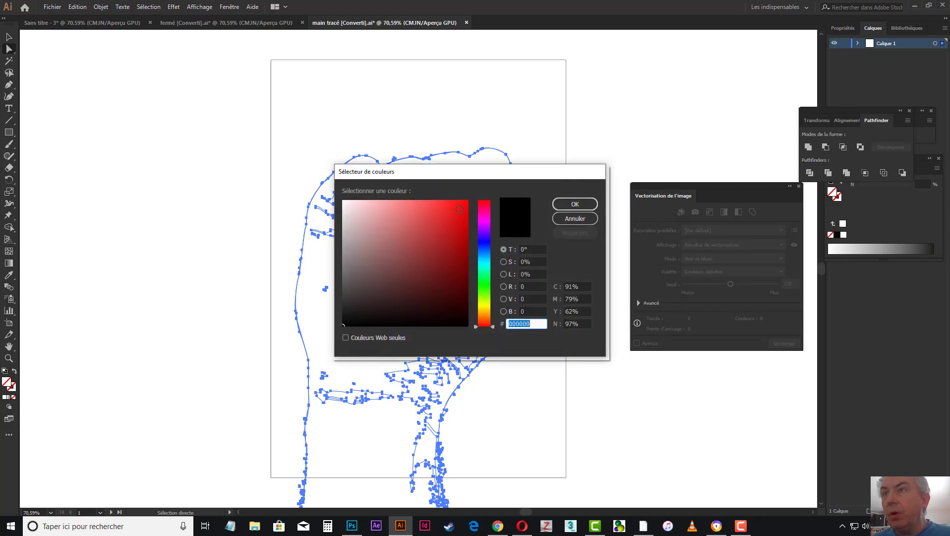
{"action": "type", "text": "ff0000"}
{"action": "left_click", "coordinate": [562, 203]}
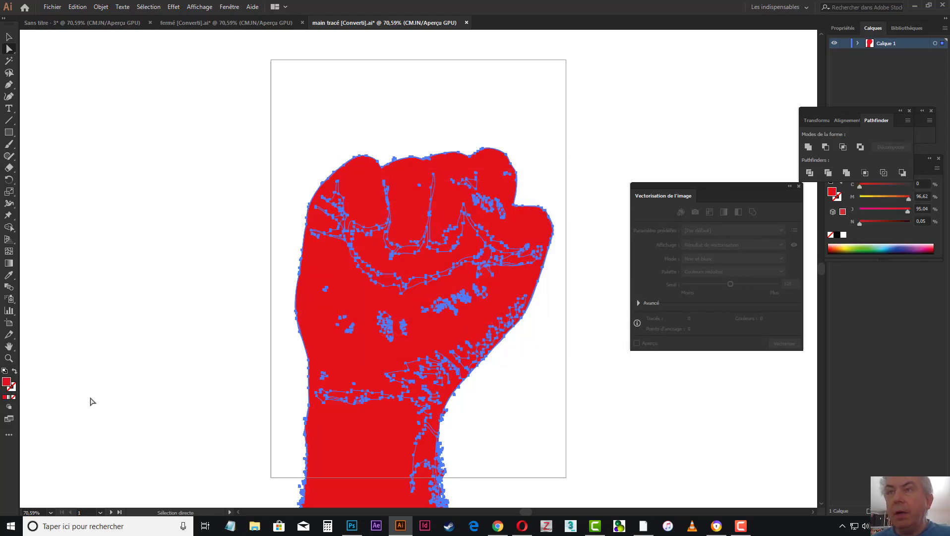
- Give all the selected hand paths a black stroke
{"action": "left_click", "coordinate": [12, 389]}
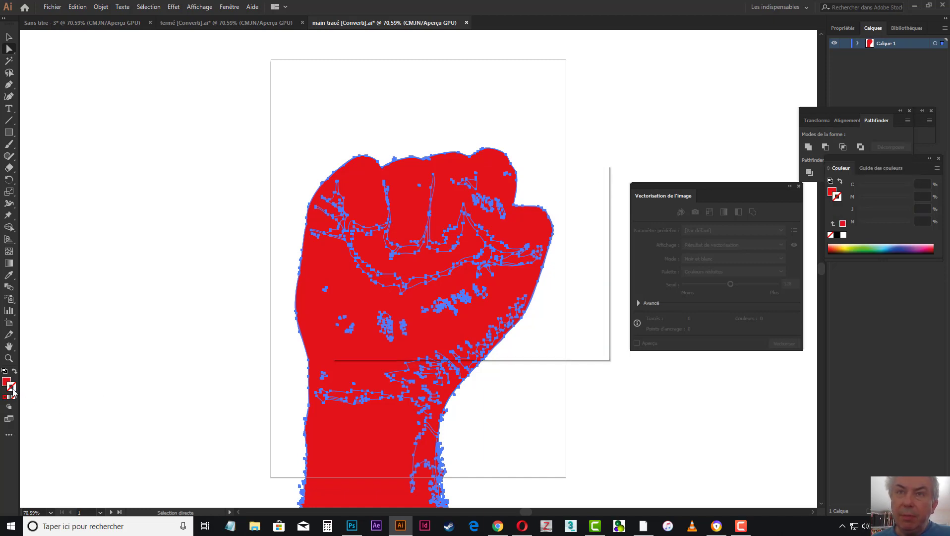
{"action": "double_click", "coordinate": [13, 390]}
{"action": "left_click", "coordinate": [350, 321]}
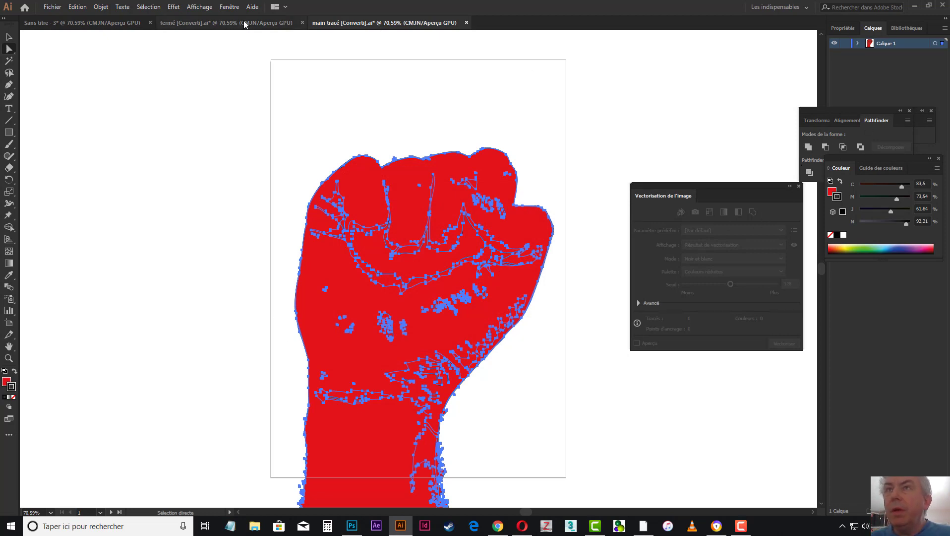
- Uncover the stroke settings hidden behind Pathfinder, set the hand paths' stroke weight to 0,8 cm and deselect the artwork
{"action": "left_click", "coordinate": [234, 7]}
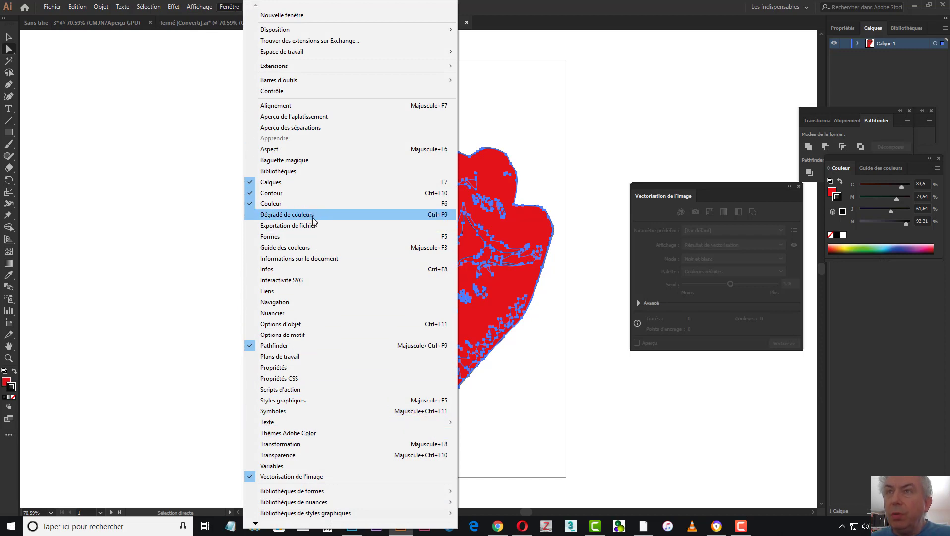
{"action": "left_click", "coordinate": [883, 165]}
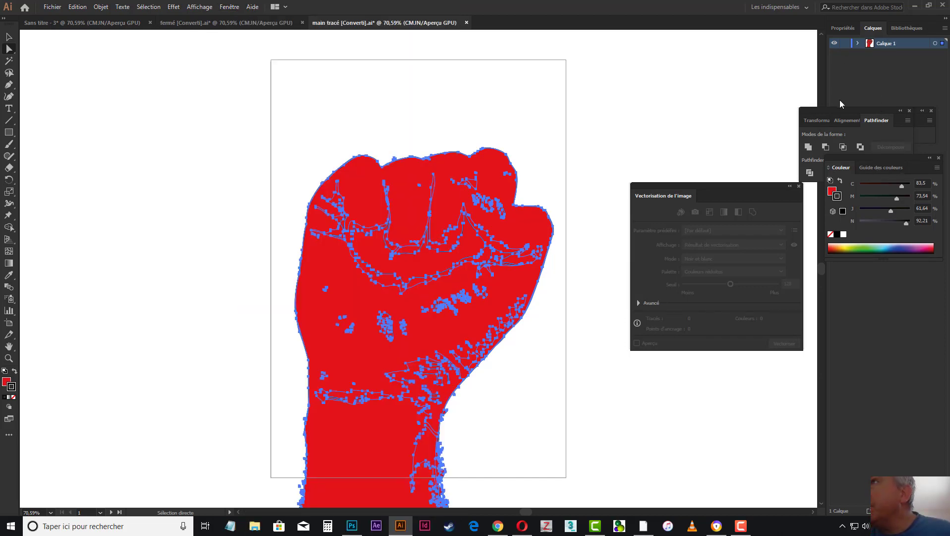
{"action": "left_click_drag", "start_coordinate": [847, 112], "coordinate": [732, 68]}
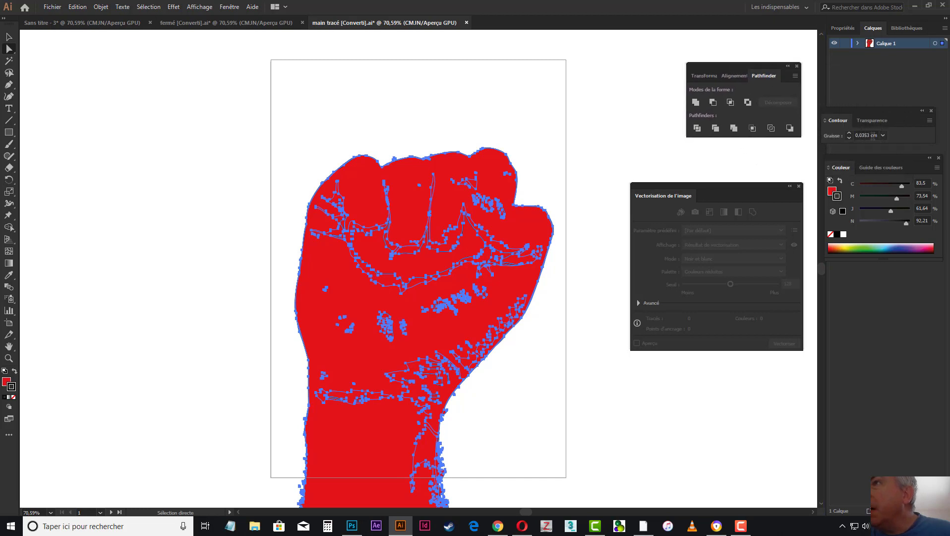
{"action": "left_click", "coordinate": [883, 136]}
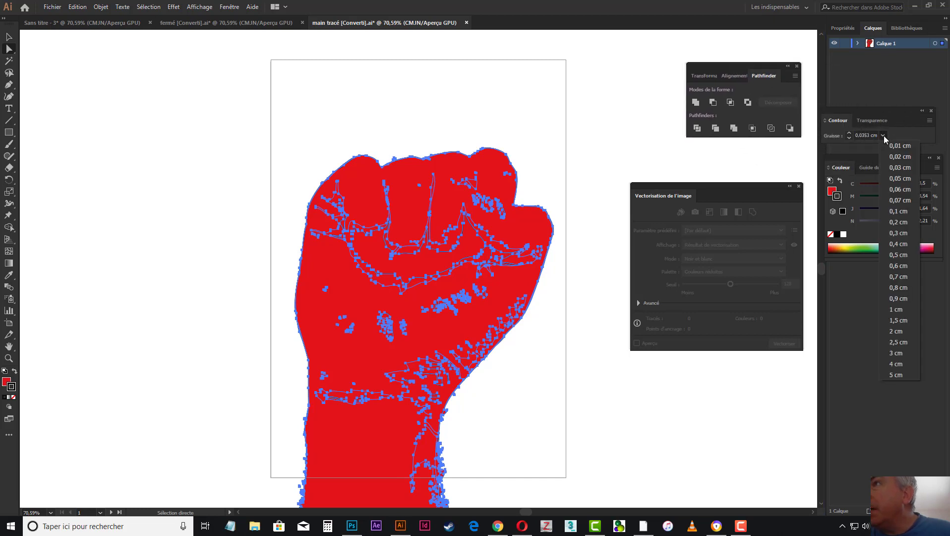
{"action": "left_click", "coordinate": [900, 291]}
{"action": "left_click", "coordinate": [471, 96]}
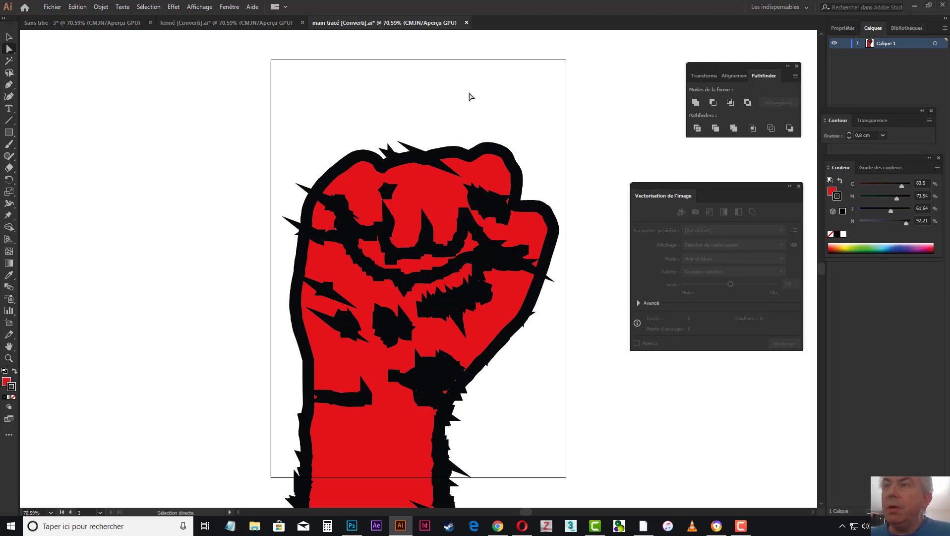
- Select the whole fist artwork, scale it down to just over half its size and move it to the upper middle of the artboard
{"action": "left_click", "coordinate": [446, 209]}
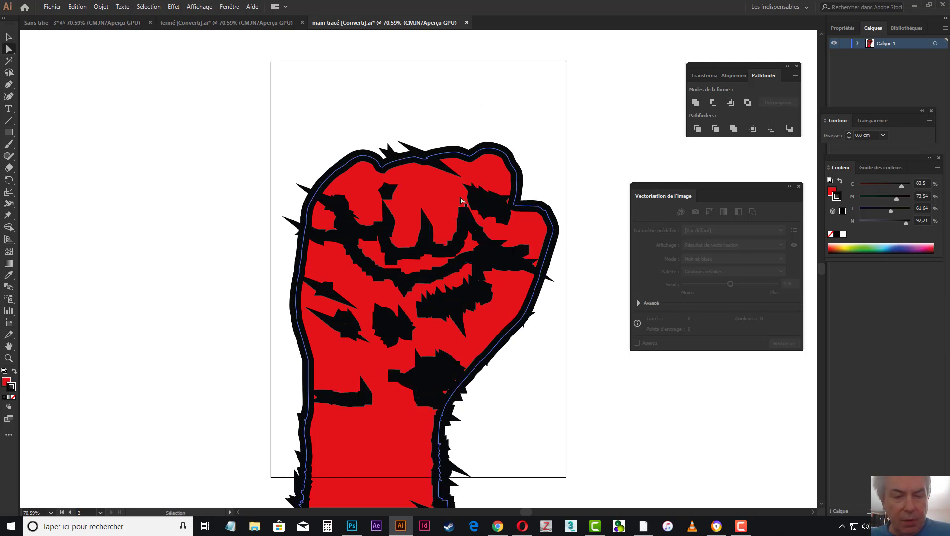
{"action": "key", "text": "ctrl+a"}
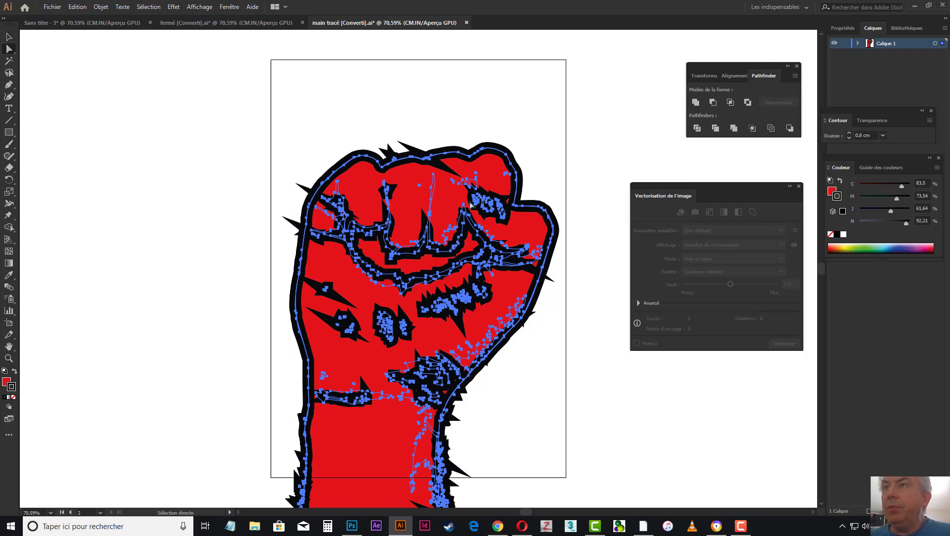
{"action": "left_click", "coordinate": [10, 36]}
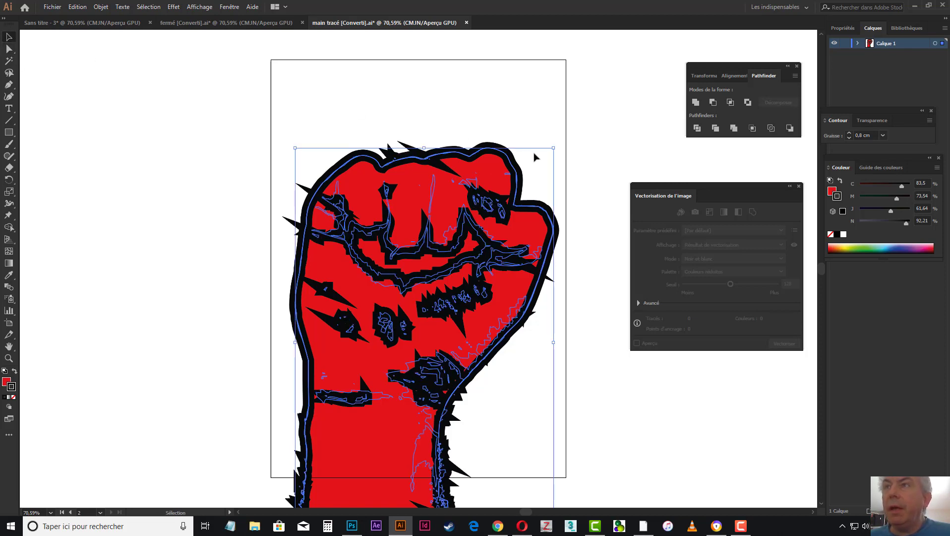
{"action": "left_click_drag", "start_coordinate": [555, 147], "coordinate": [439, 322]}
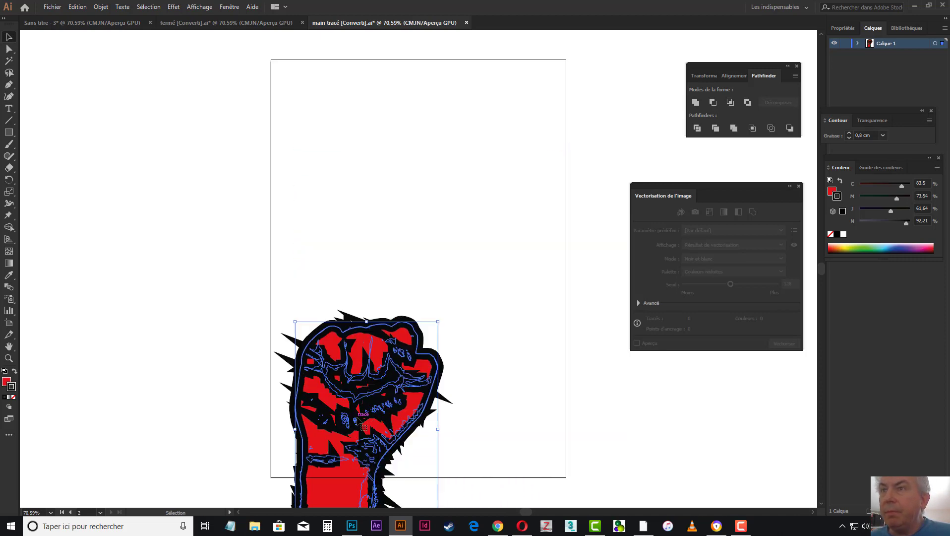
{"action": "left_click_drag", "start_coordinate": [364, 427], "coordinate": [378, 362]}
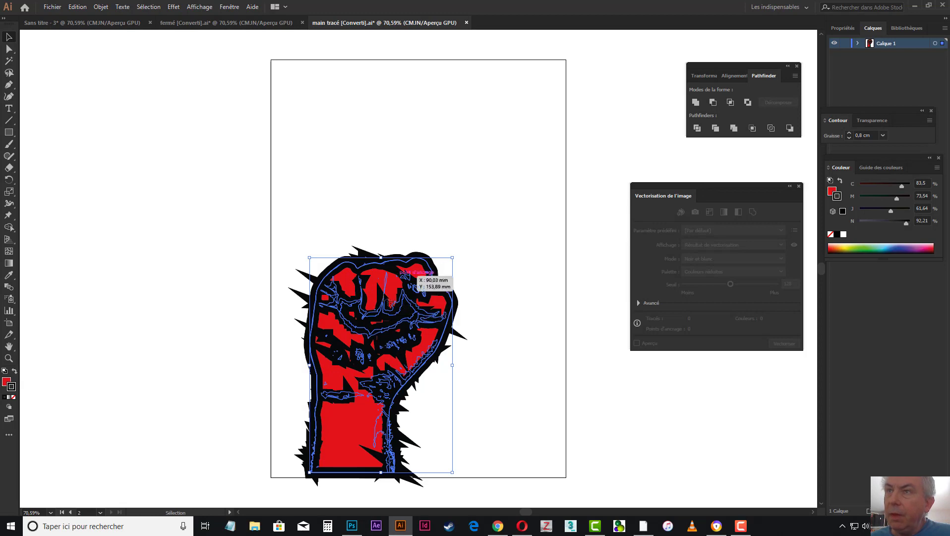
{"action": "left_click_drag", "start_coordinate": [371, 297], "coordinate": [417, 175]}
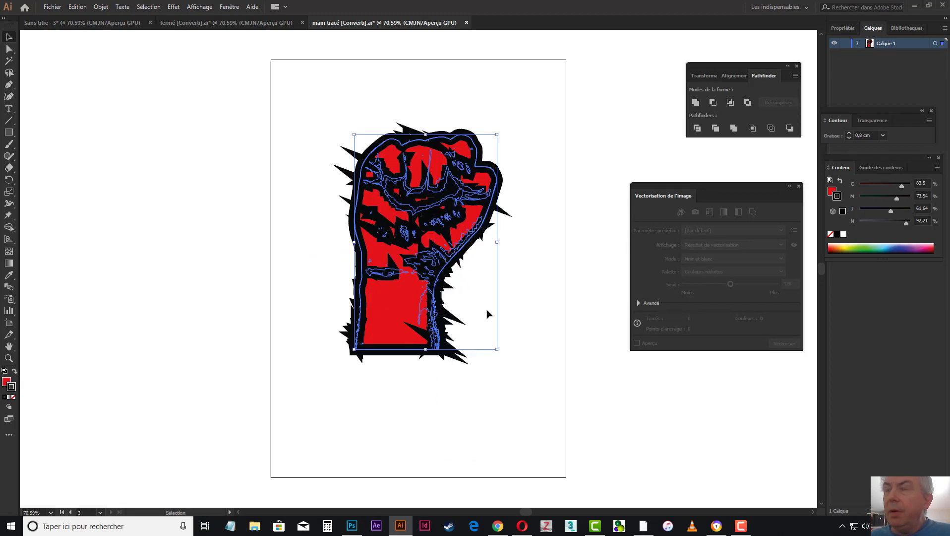
{"action": "left_click", "coordinate": [529, 362]}
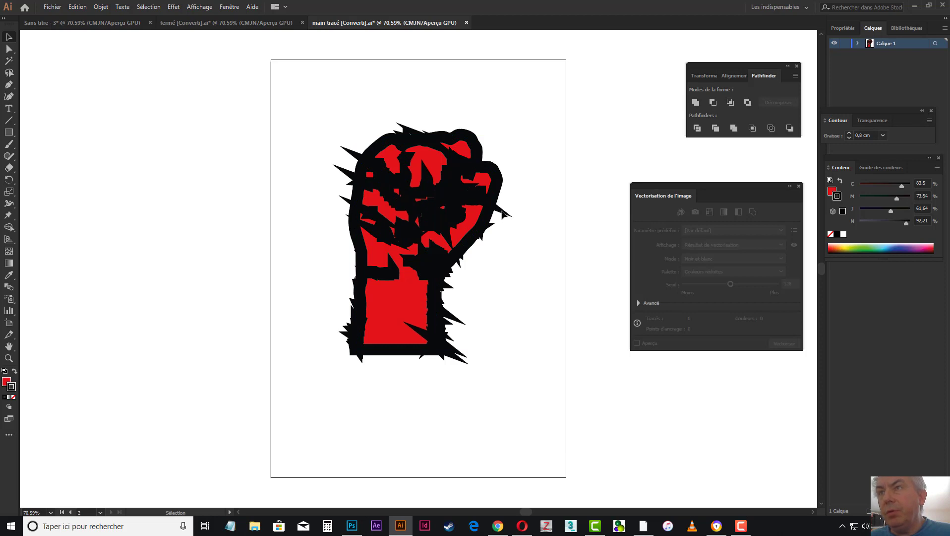
- Select the outer contour path of the fist and change its stroke colour to near-white
{"action": "left_click", "coordinate": [487, 229]}
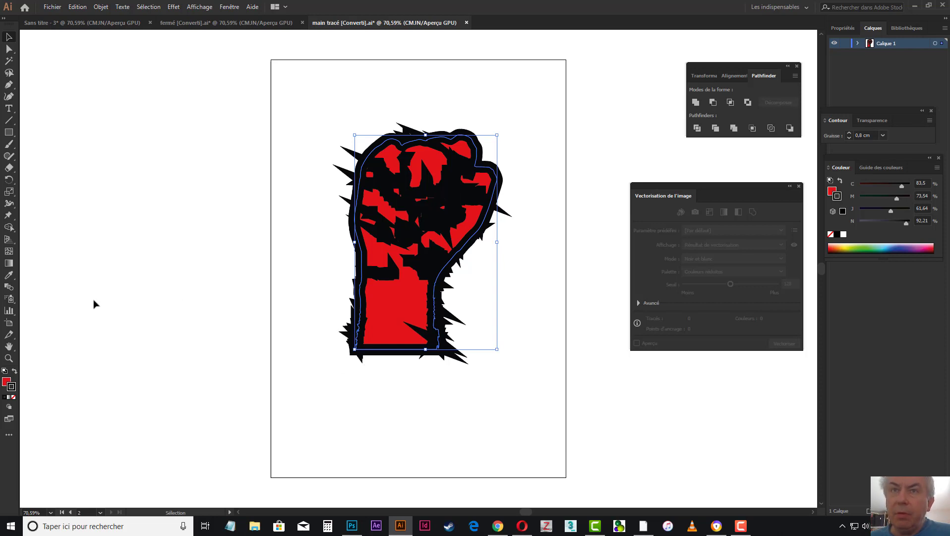
{"action": "double_click", "coordinate": [12, 387]}
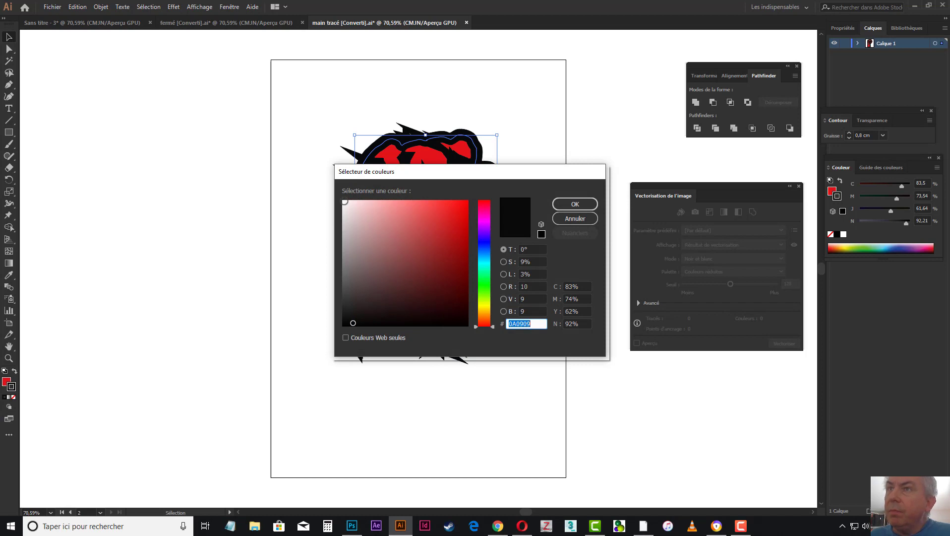
{"action": "left_click", "coordinate": [346, 202]}
{"action": "left_click", "coordinate": [564, 204]}
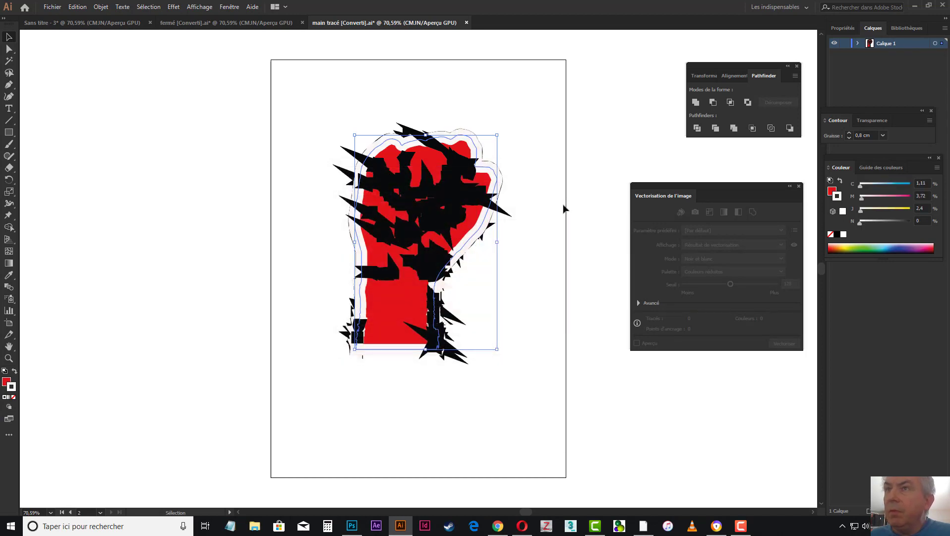
{"action": "left_click", "coordinate": [509, 296]}
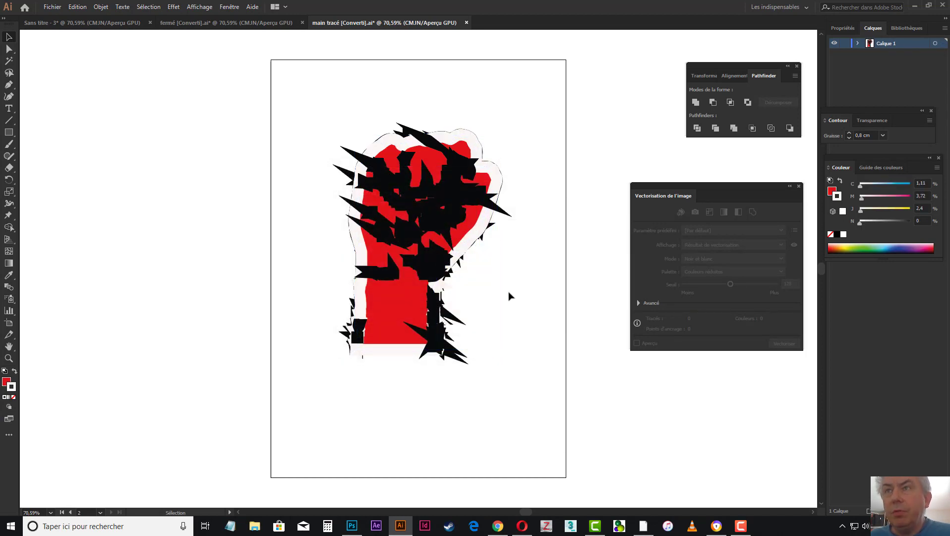
- Examine the separate paths of the fist by selecting small inner shapes and the outer contour in turn
{"action": "left_click", "coordinate": [404, 232]}
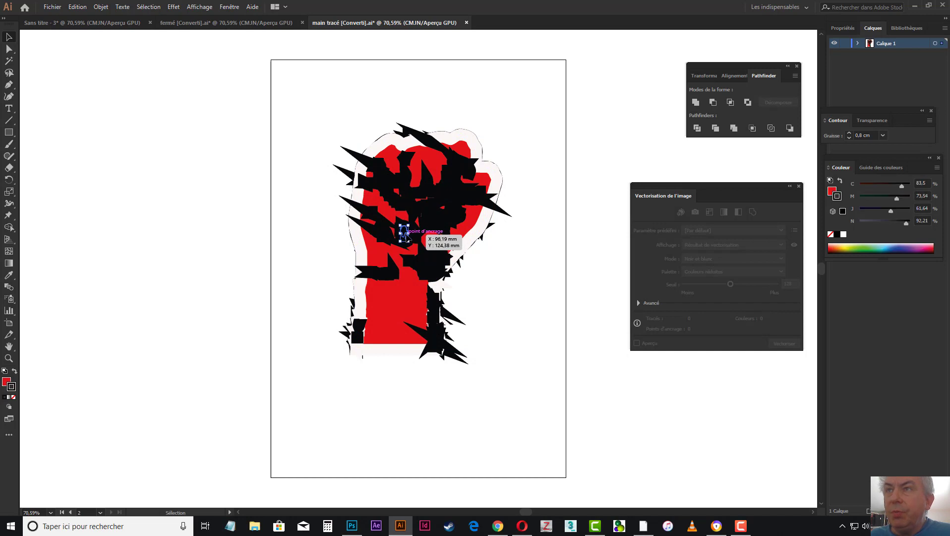
{"action": "left_click", "coordinate": [373, 232]}
{"action": "left_click", "coordinate": [371, 211]}
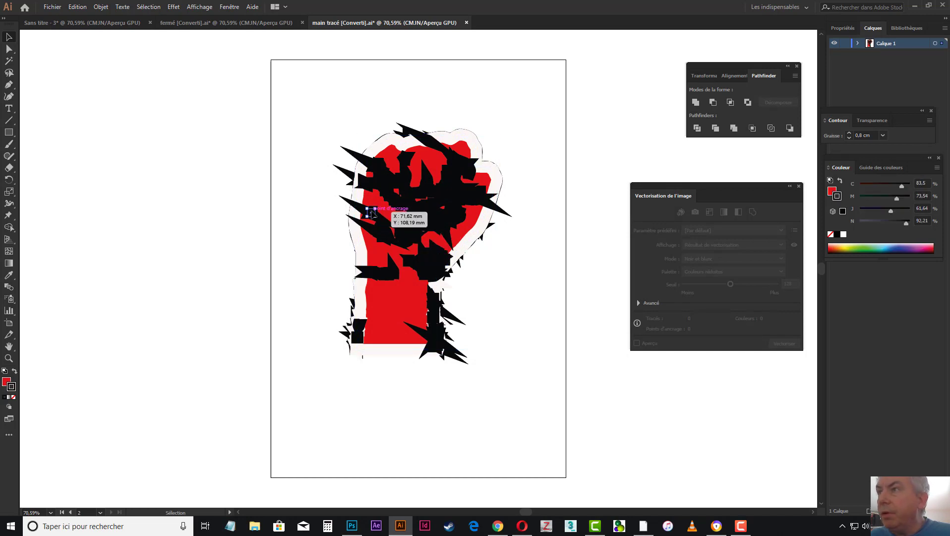
{"action": "left_click", "coordinate": [377, 181]}
{"action": "left_click", "coordinate": [369, 161]}
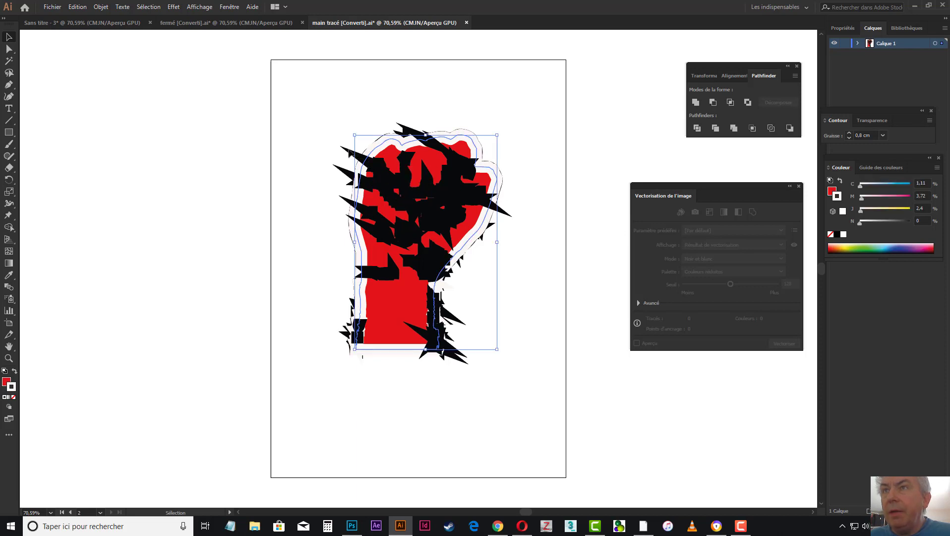
{"action": "left_click", "coordinate": [348, 149]}
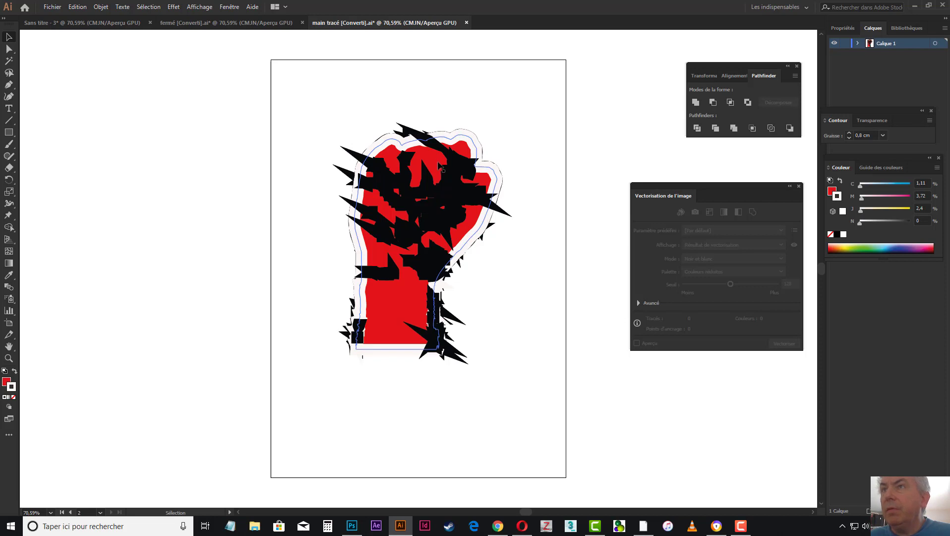
{"action": "left_click", "coordinate": [417, 135]}
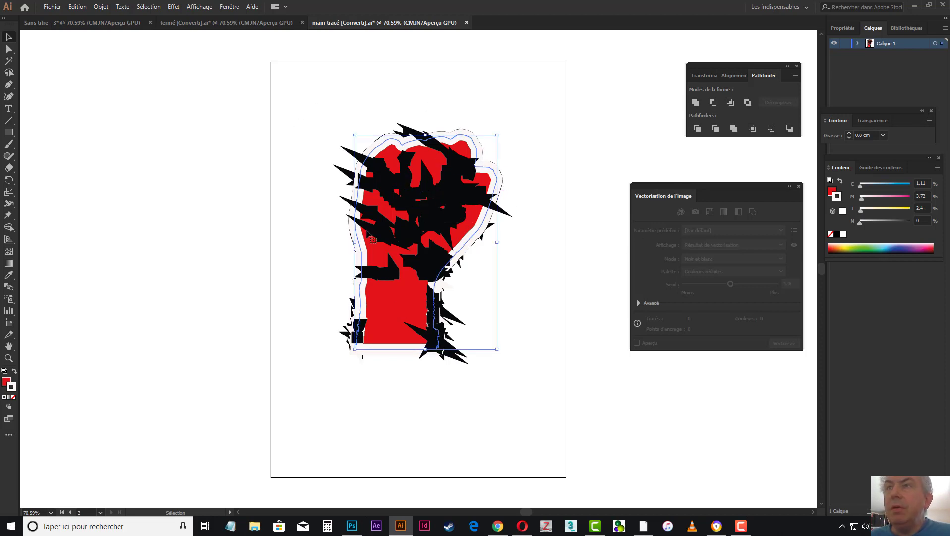
- Select the large inner path beneath the folded fingers, fill it with bright green and deselect it
{"action": "left_click", "coordinate": [441, 199]}
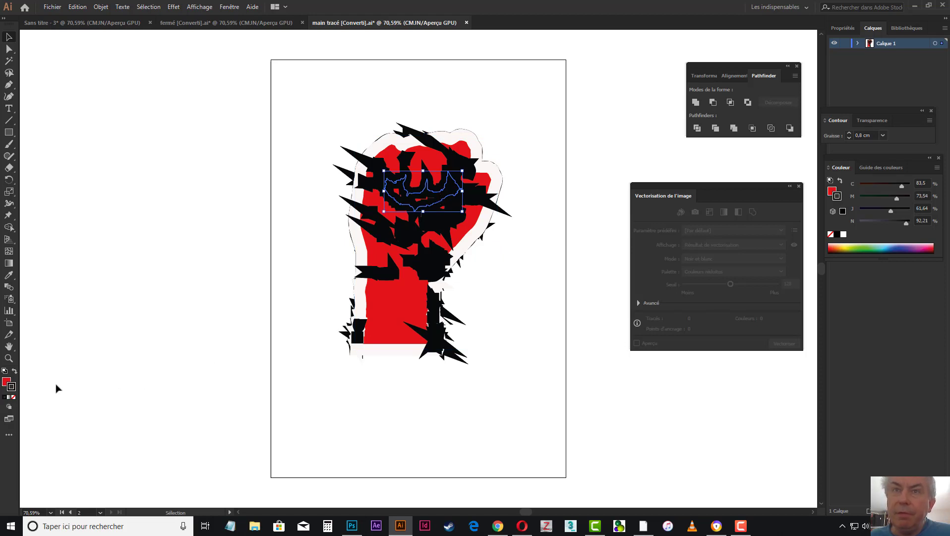
{"action": "left_click", "coordinate": [7, 382]}
{"action": "double_click", "coordinate": [7, 381]}
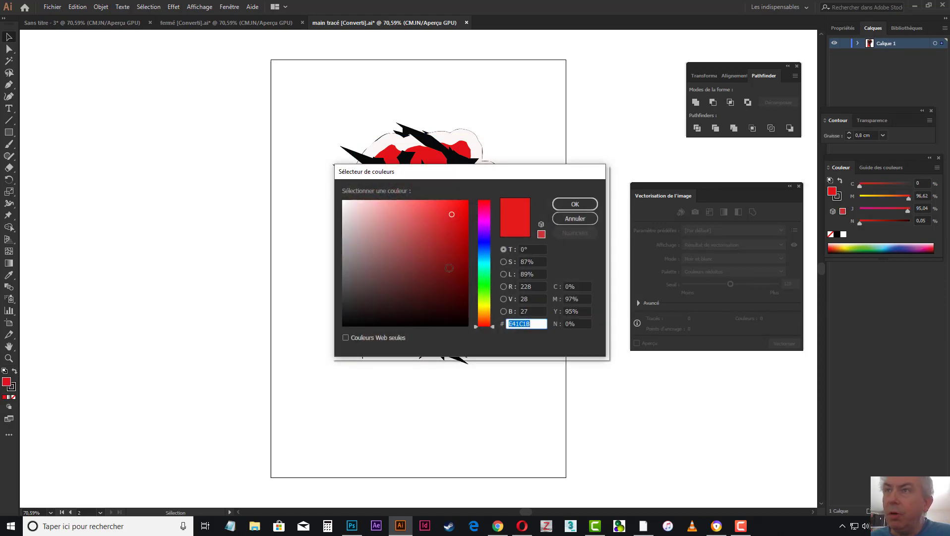
{"action": "left_click", "coordinate": [484, 289]}
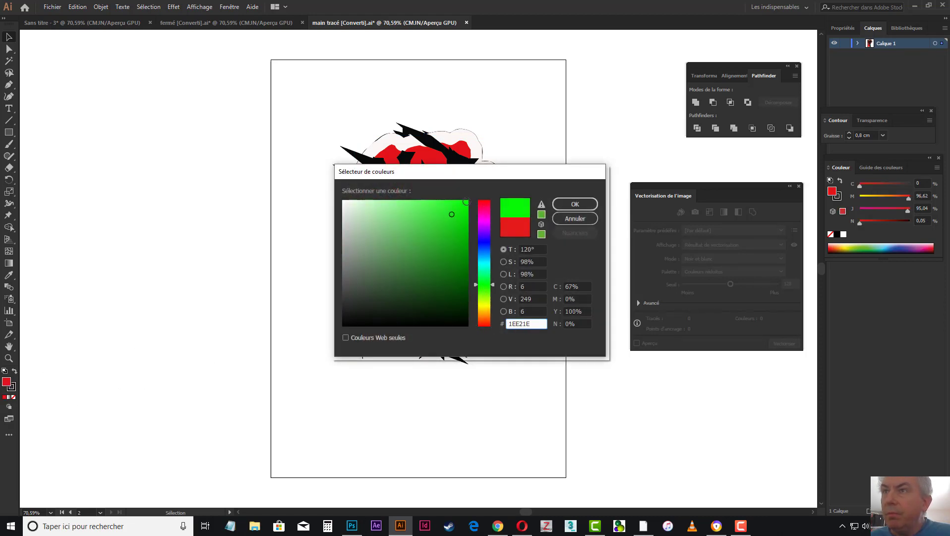
{"action": "left_click", "coordinate": [569, 204]}
{"action": "left_click", "coordinate": [527, 182]}
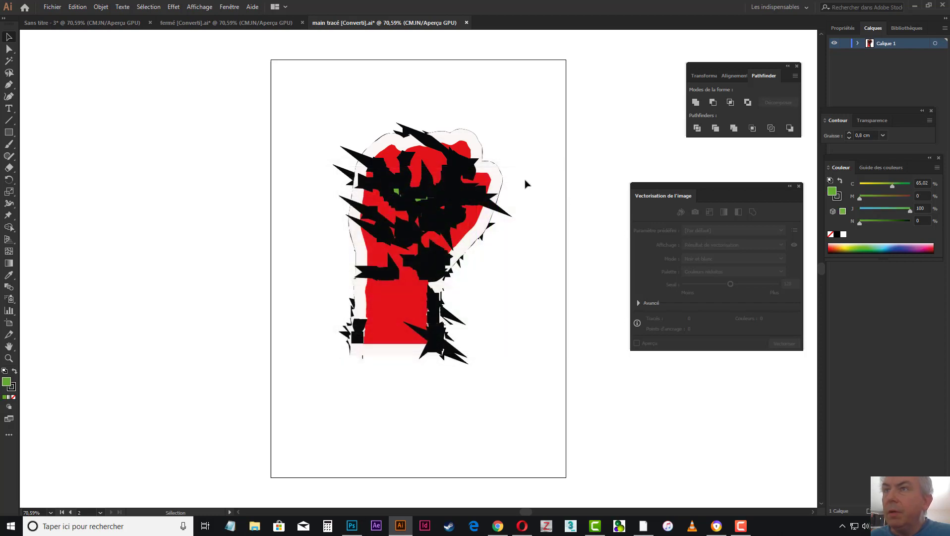